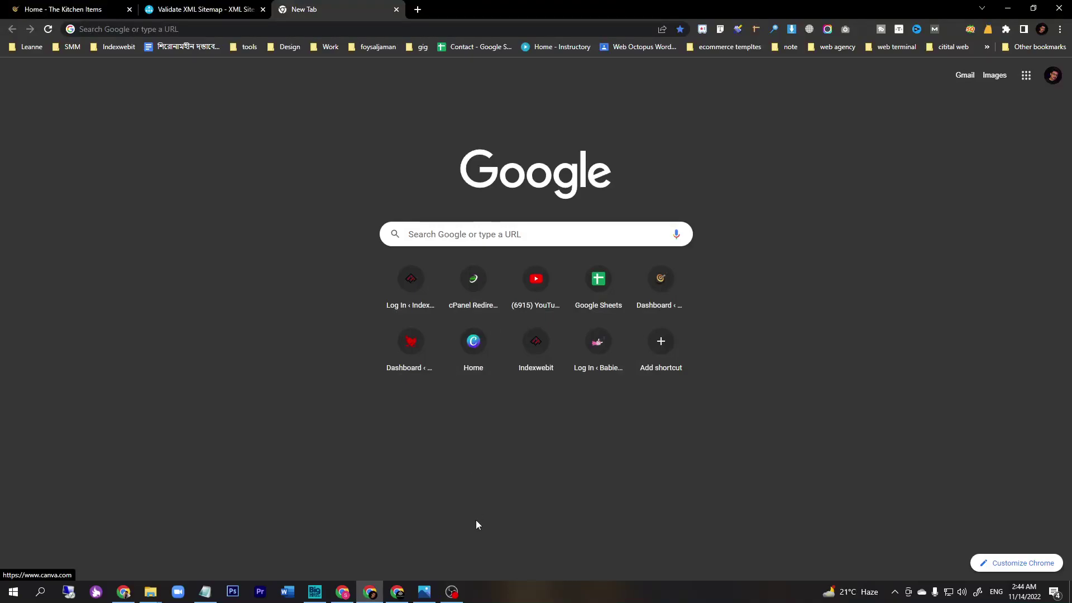
Step: Minimise OBS and bring up the download.png screenshot of sitemap.xml stuck at Couldn't fetch
{"action": "left_click", "coordinate": [451, 592]}
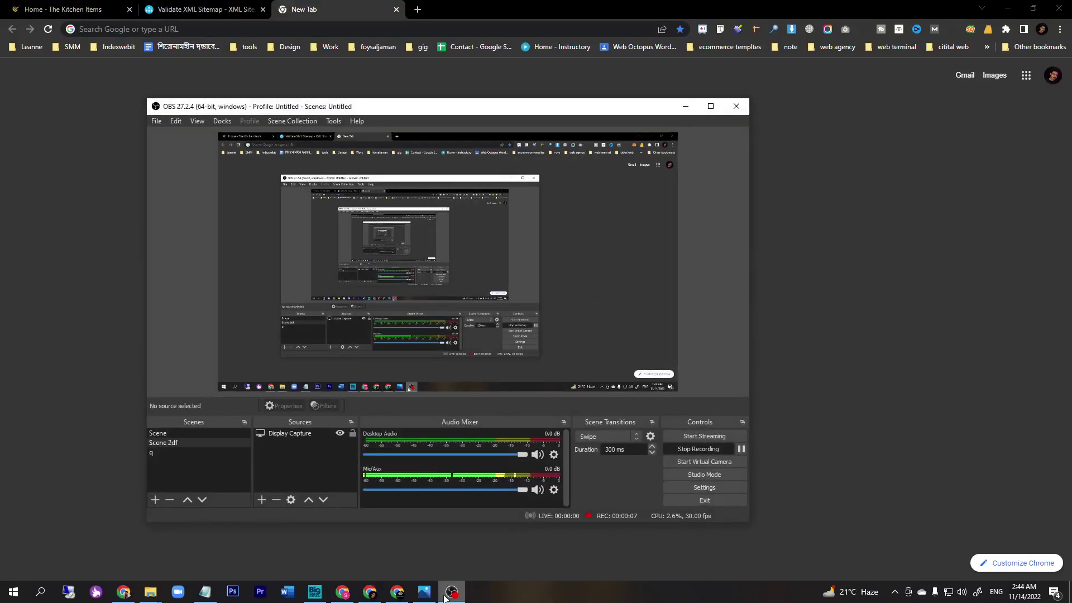
{"action": "left_click", "coordinate": [451, 591]}
Step: Review the Couldn't fetch sitemap screenshot in Photos, then minimise it to reveal Chrome
{"action": "left_click", "coordinate": [424, 591]}
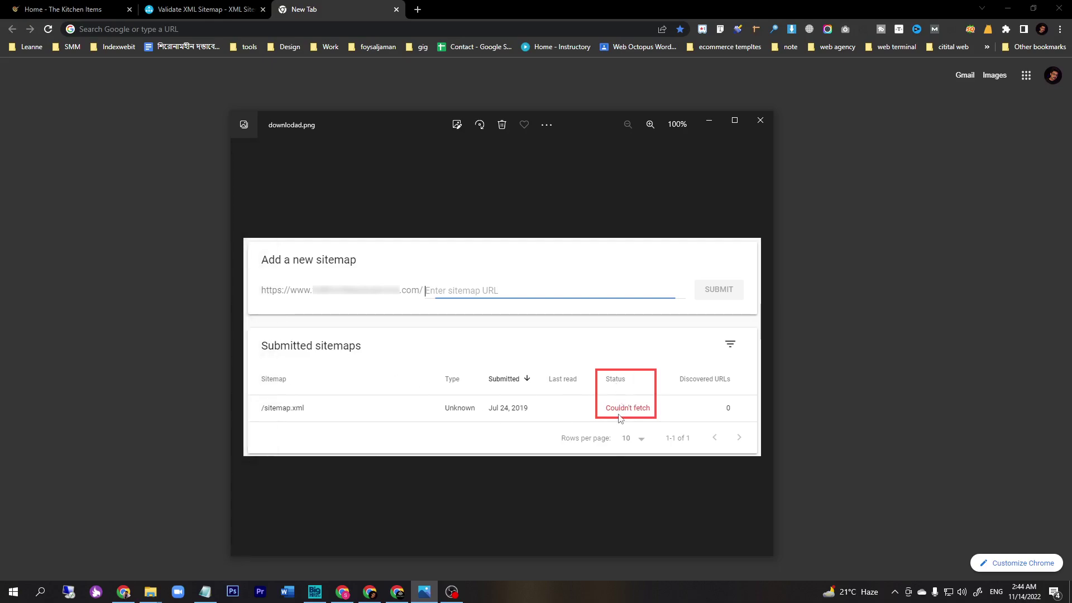
{"action": "left_click", "coordinate": [710, 127]}
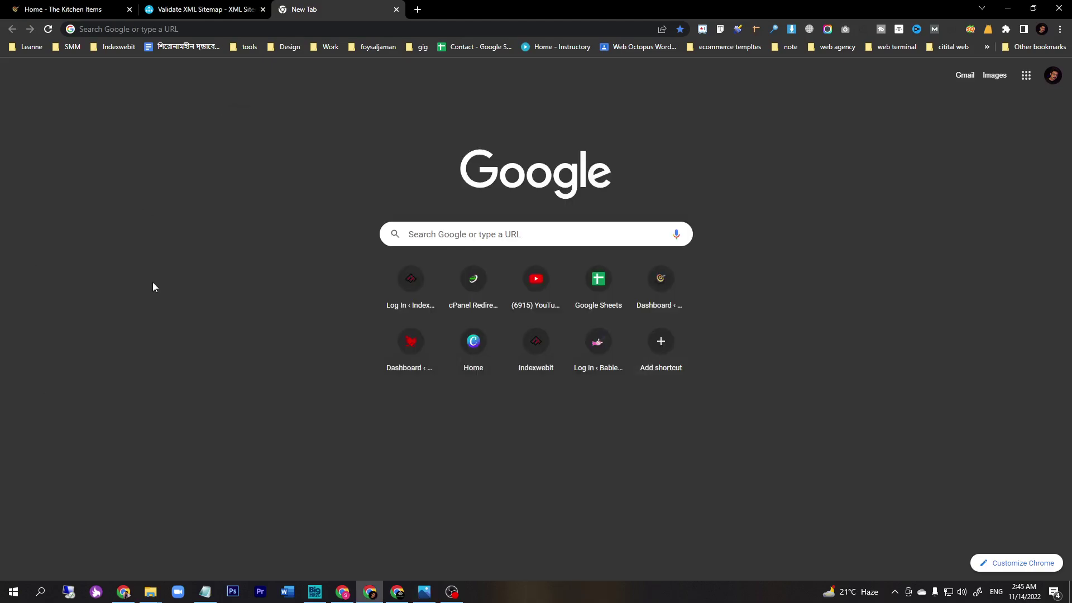
Step: Close the Validate XML Sitemap tab and enter thekitchenitems.com/sitemap.xml in the address bar, selected
{"action": "left_click", "coordinate": [196, 11]}
{"action": "left_click", "coordinate": [263, 9]}
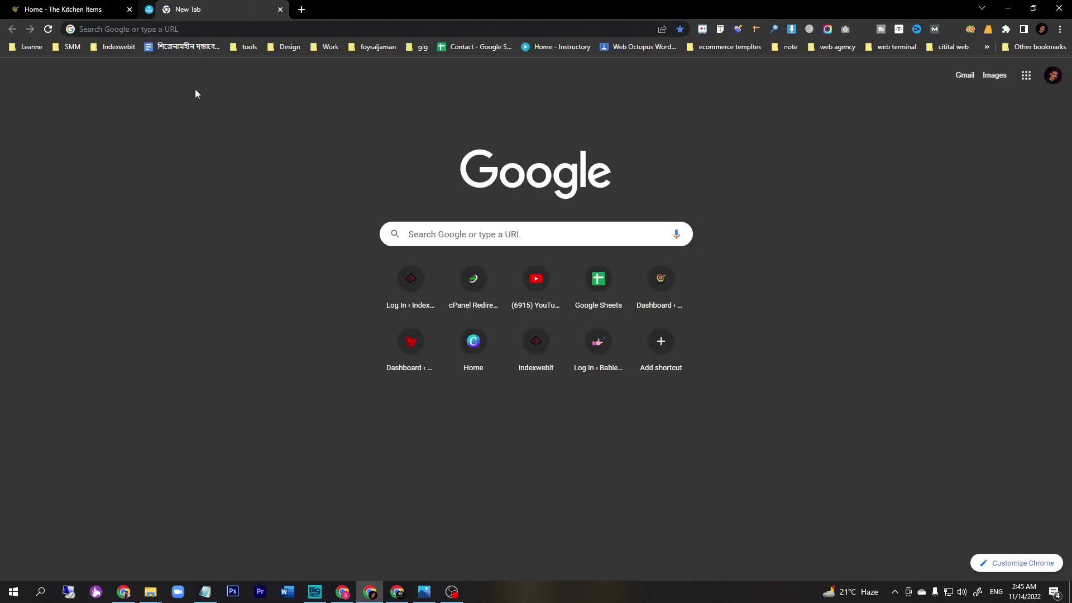
{"action": "left_click", "coordinate": [212, 26]}
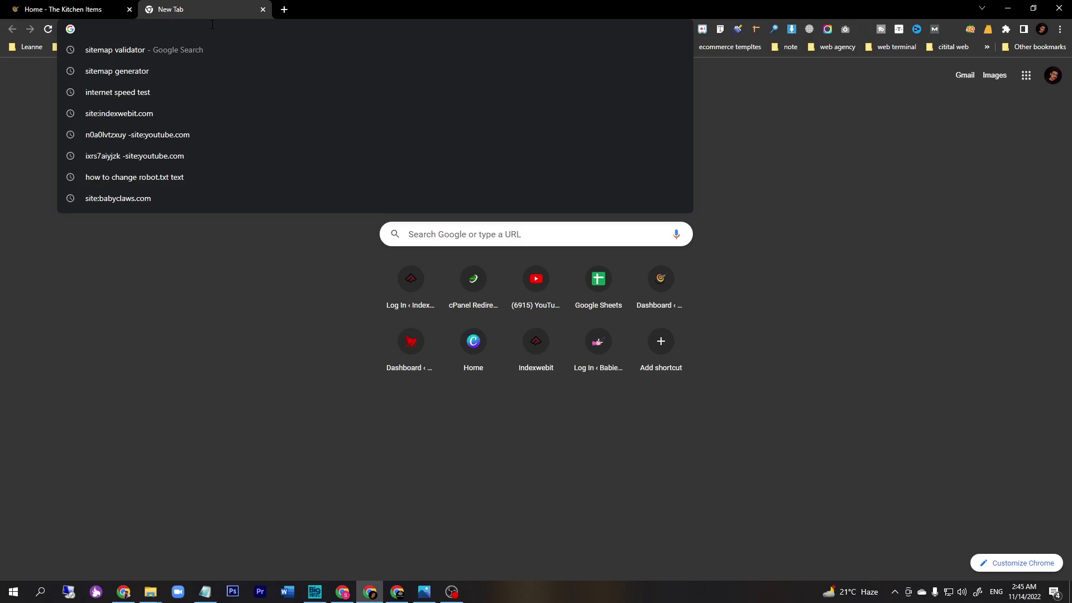
{"action": "type", "text": "thekitchenitems.com"}
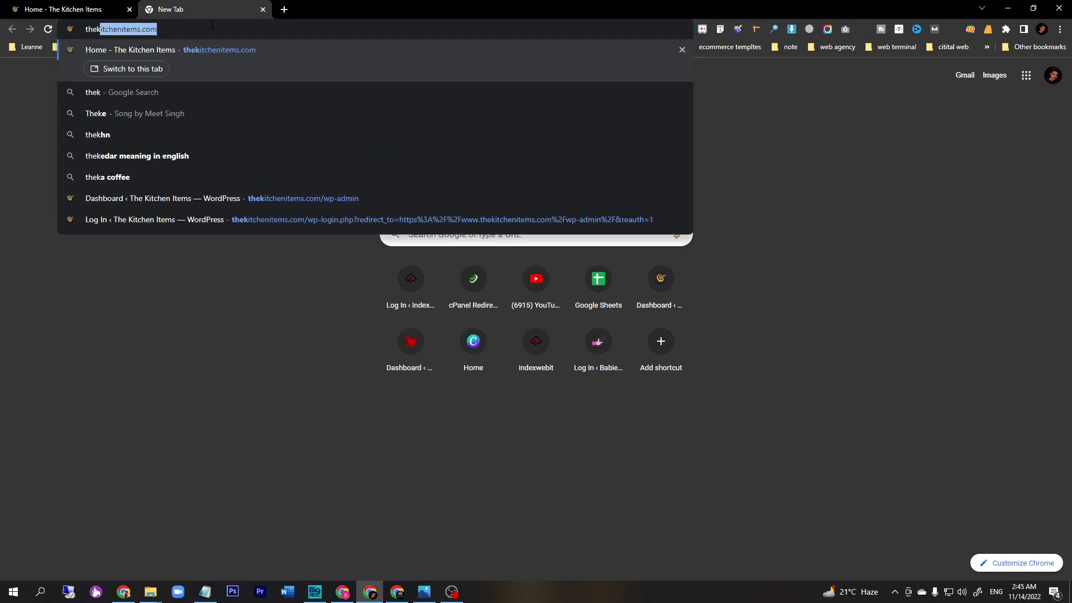
{"action": "key", "text": "End"}
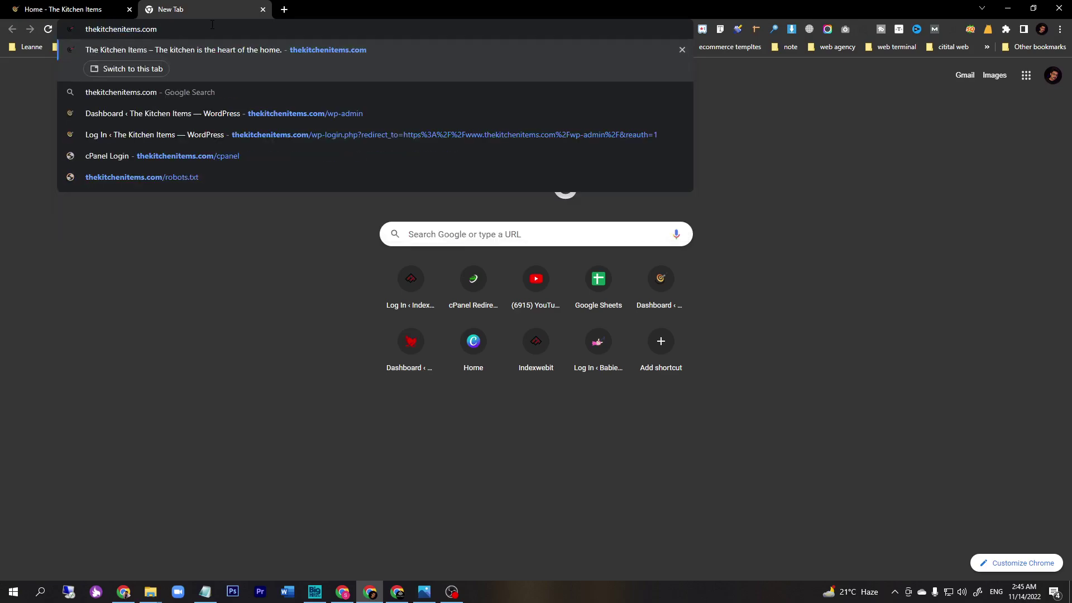
{"action": "type", "text": "/"}
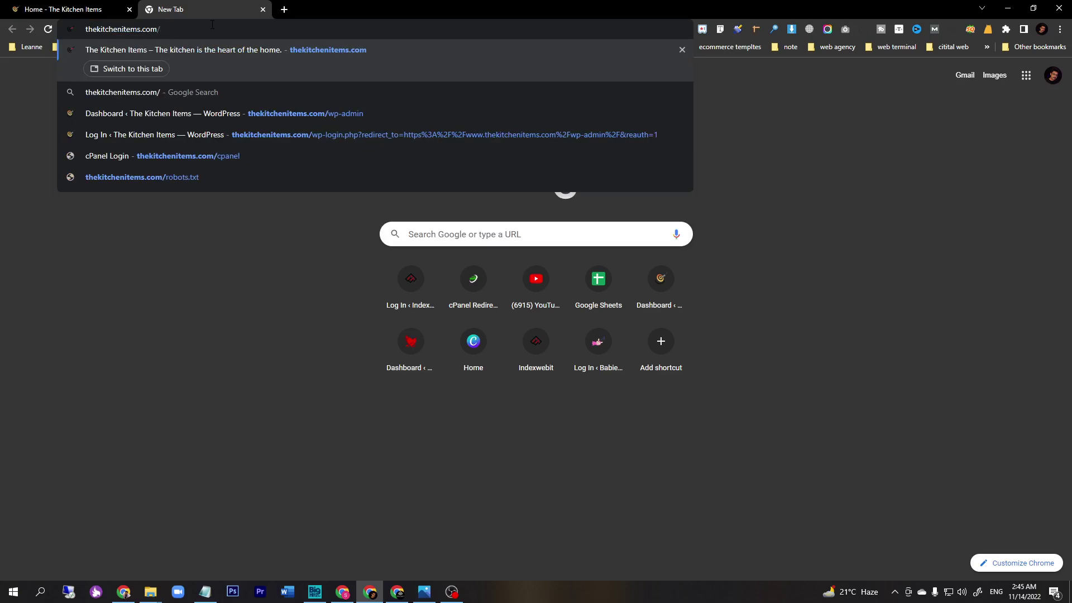
{"action": "type", "text": "site"}
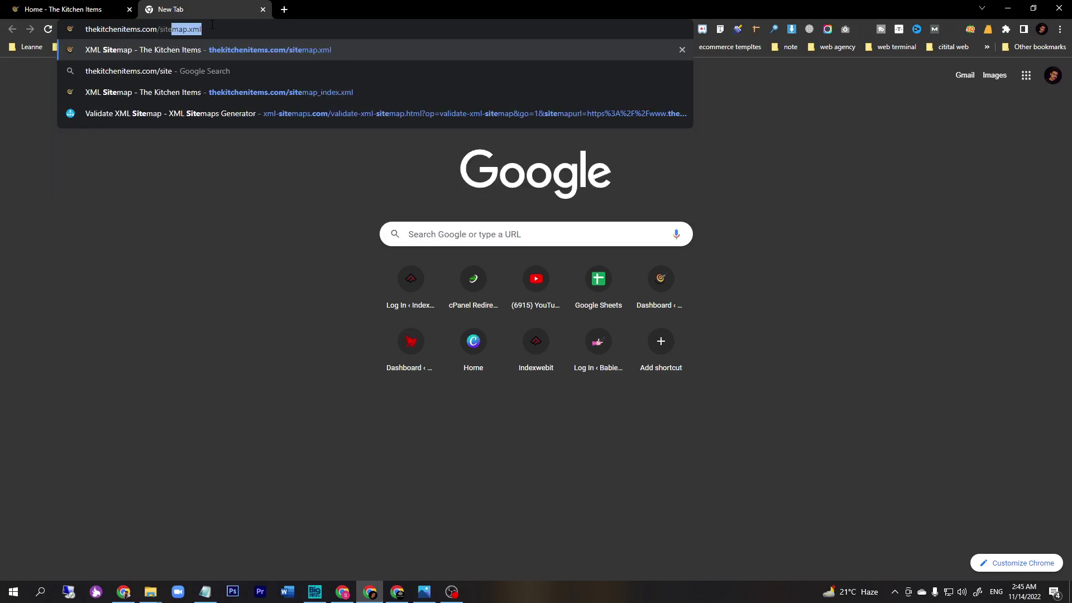
{"action": "key", "text": "End"}
{"action": "key", "text": "ctrl+a"}
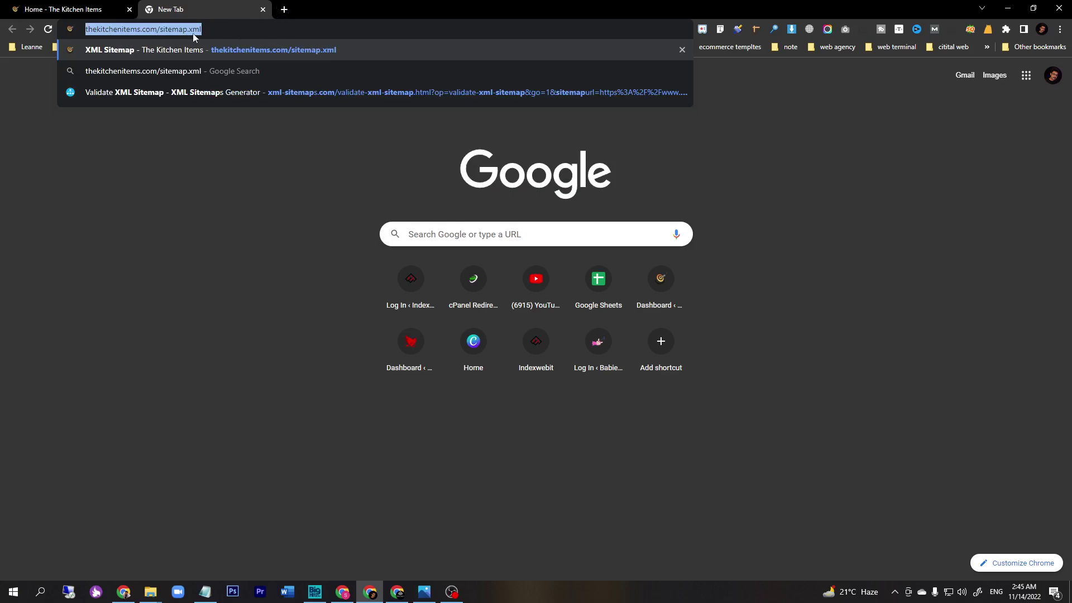
{"action": "left_click", "coordinate": [284, 11]}
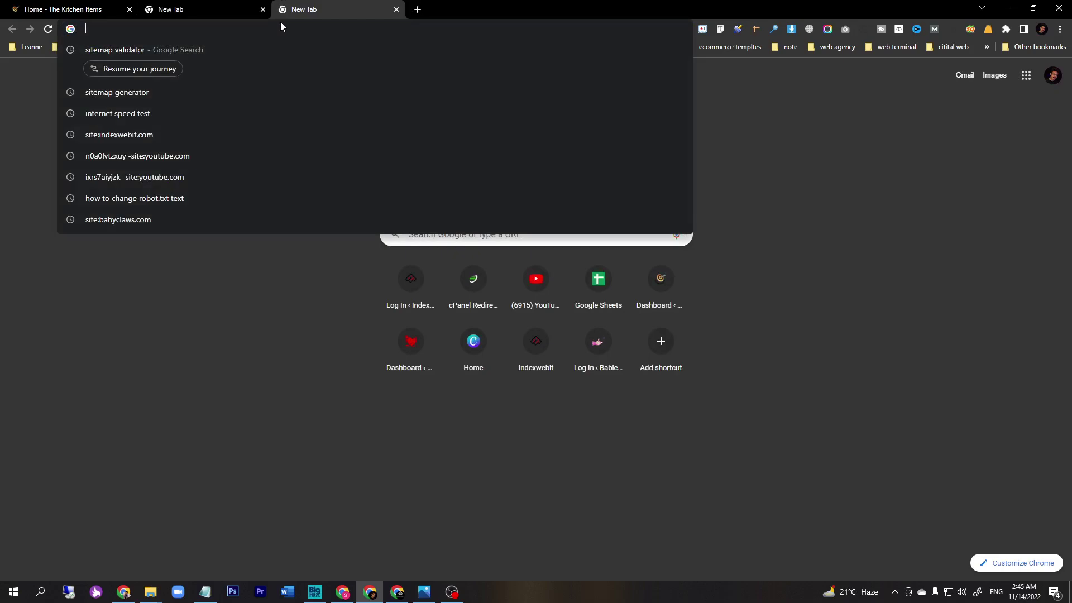
{"action": "key", "text": "Down"}
{"action": "key", "text": "Return"}
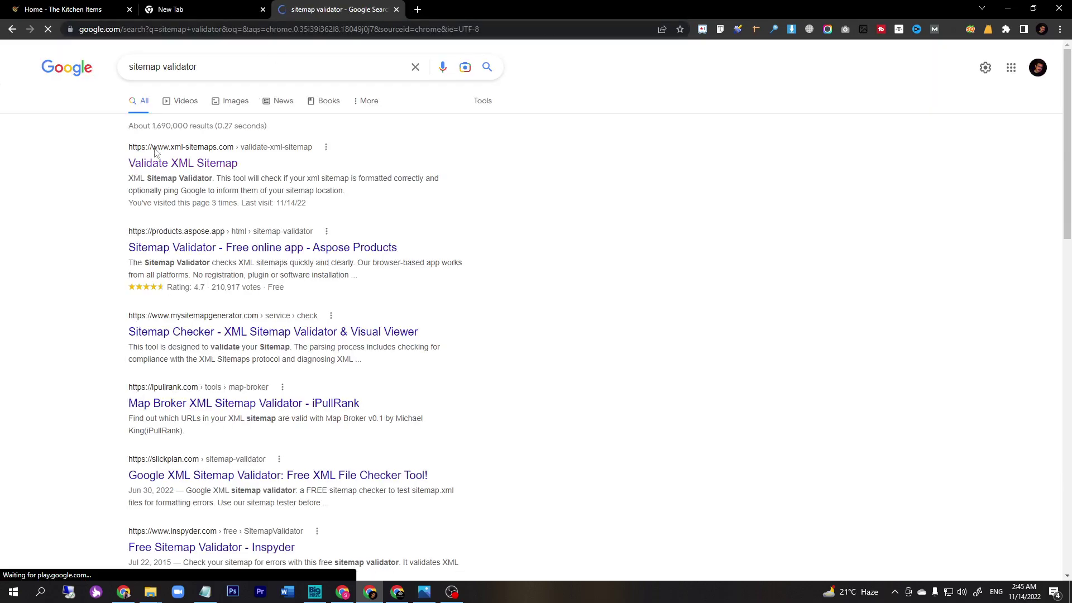
{"action": "left_click", "coordinate": [184, 165]}
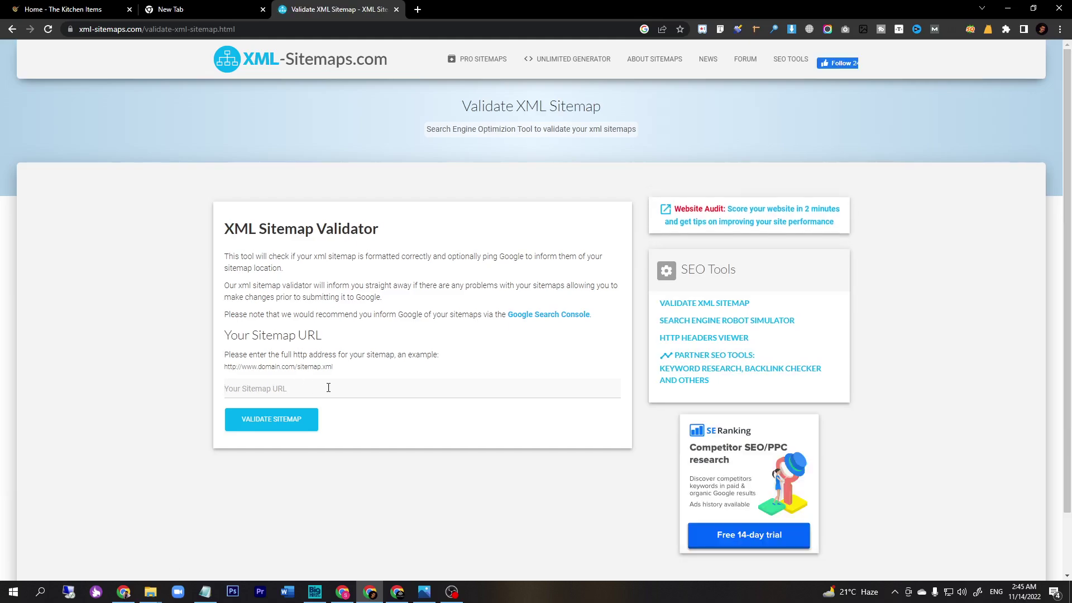
{"action": "left_click", "coordinate": [328, 387]}
{"action": "left_click", "coordinate": [300, 416]}
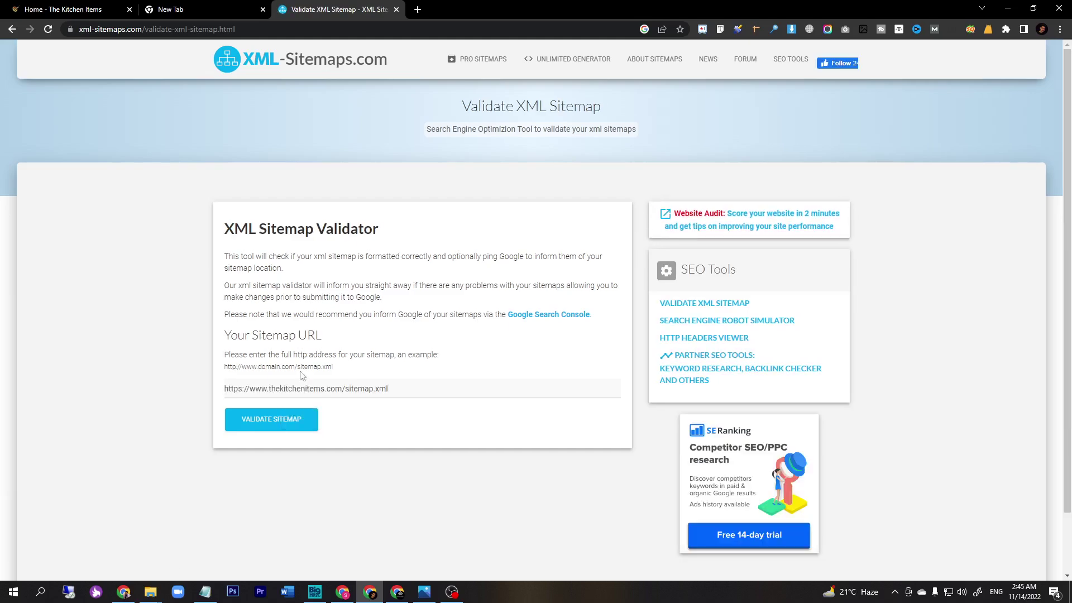
{"action": "left_click", "coordinate": [277, 420]}
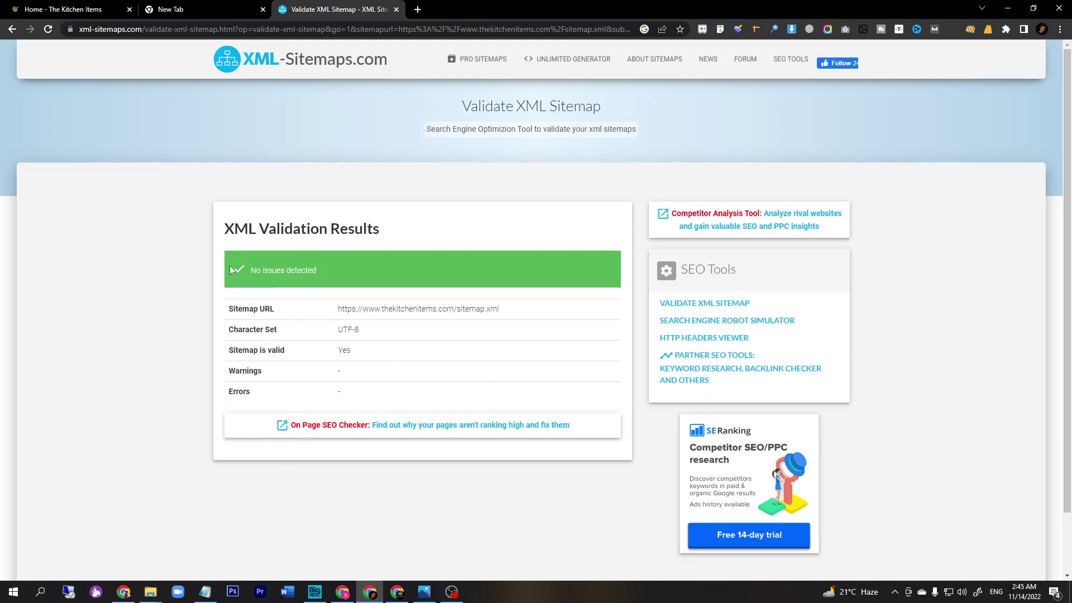
Step: Highlight the No issues detected message and the validated sitemap URL in the results
{"action": "left_click_drag", "start_coordinate": [225, 229], "coordinate": [276, 229]}
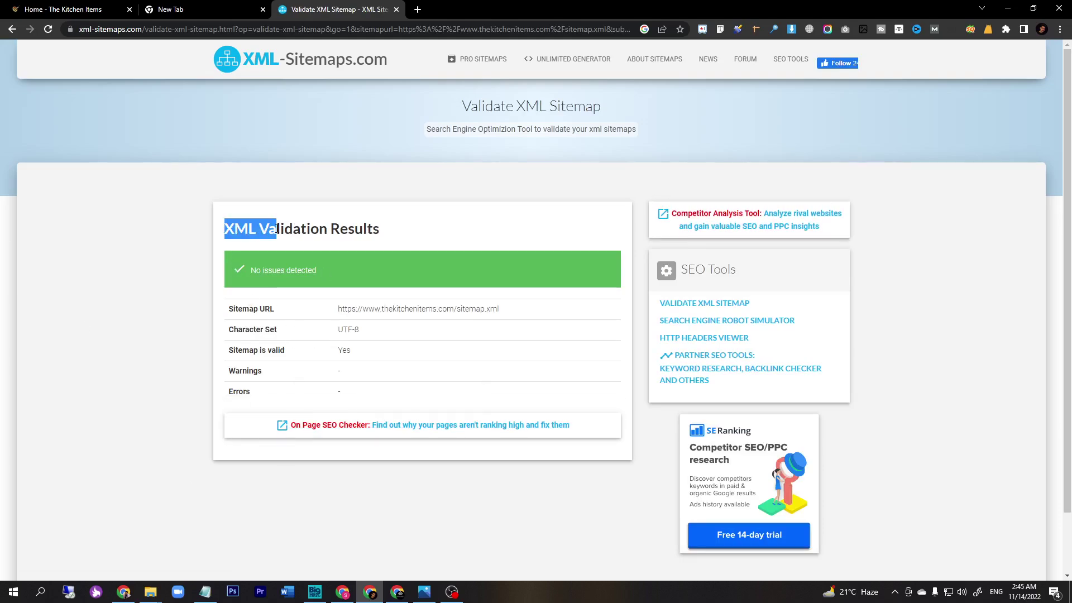
{"action": "left_click", "coordinate": [250, 278]}
{"action": "left_click_drag", "start_coordinate": [251, 273], "coordinate": [317, 272]}
{"action": "left_click_drag", "start_coordinate": [514, 314], "coordinate": [341, 313]}
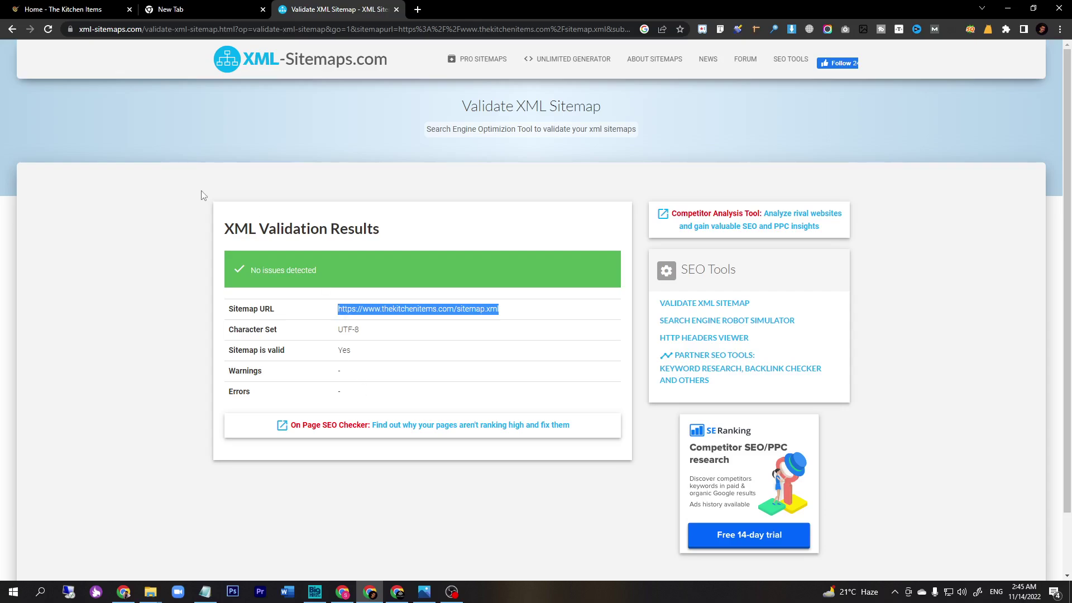
Step: Load thekitchenitems.com/wp-admin in a new tab and open Settings > Reading
{"action": "left_click", "coordinate": [417, 10]}
{"action": "left_click", "coordinate": [415, 30]}
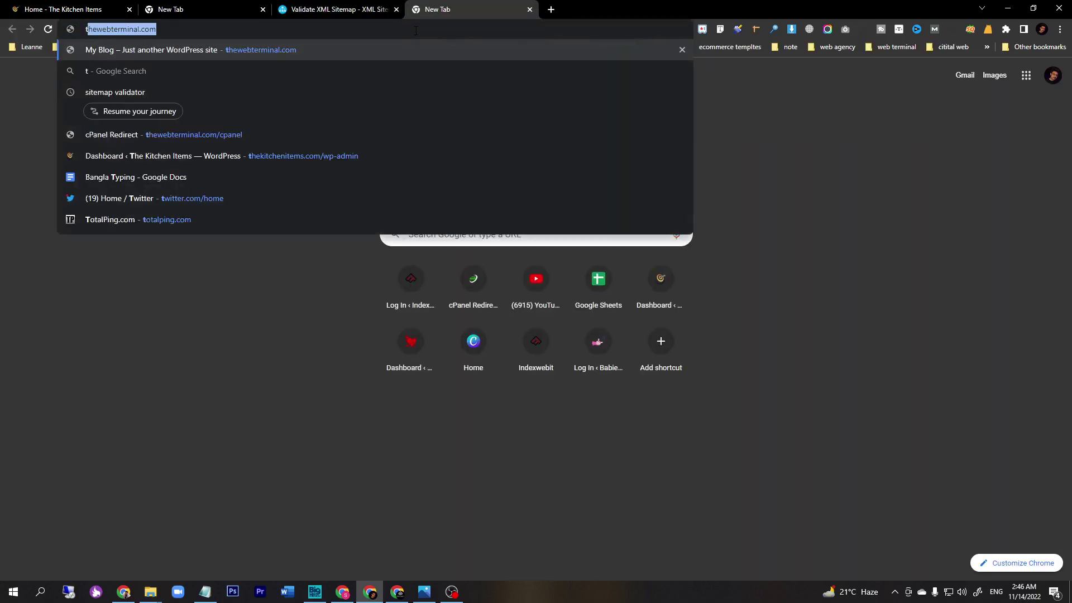
{"action": "key", "text": "Escape"}
{"action": "type", "text": "the"}
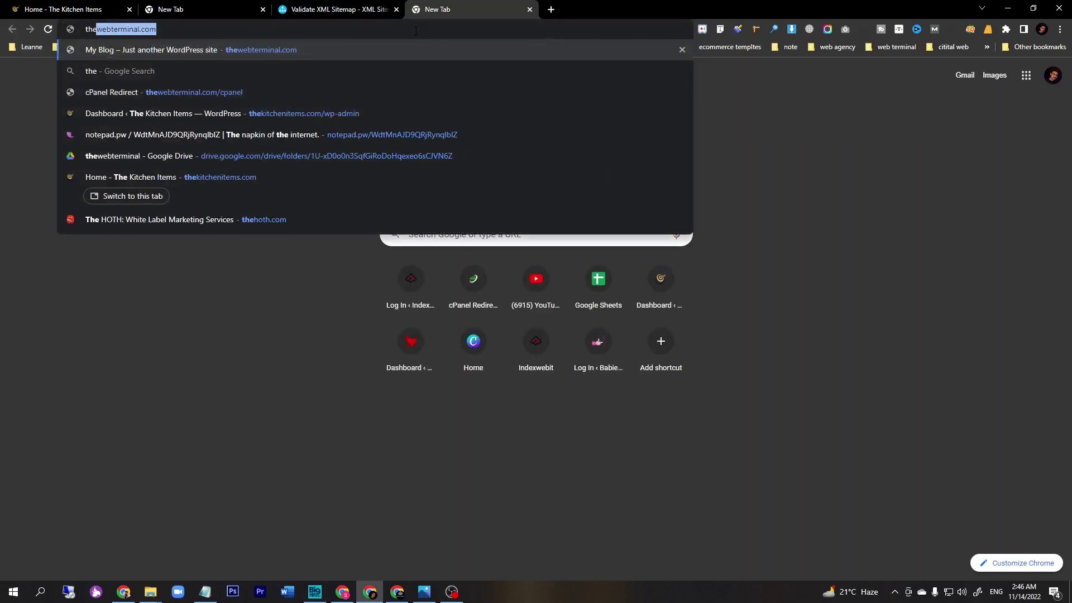
{"action": "type", "text": "kitchenitems.com"}
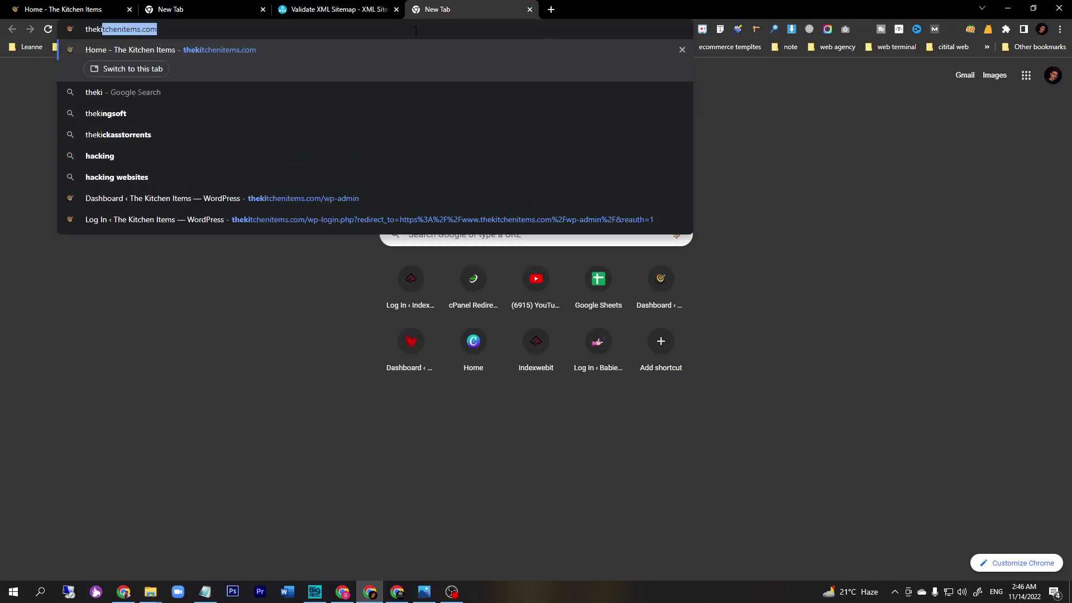
{"action": "type", "text": "/wp-admin"}
{"action": "key", "text": "Return"}
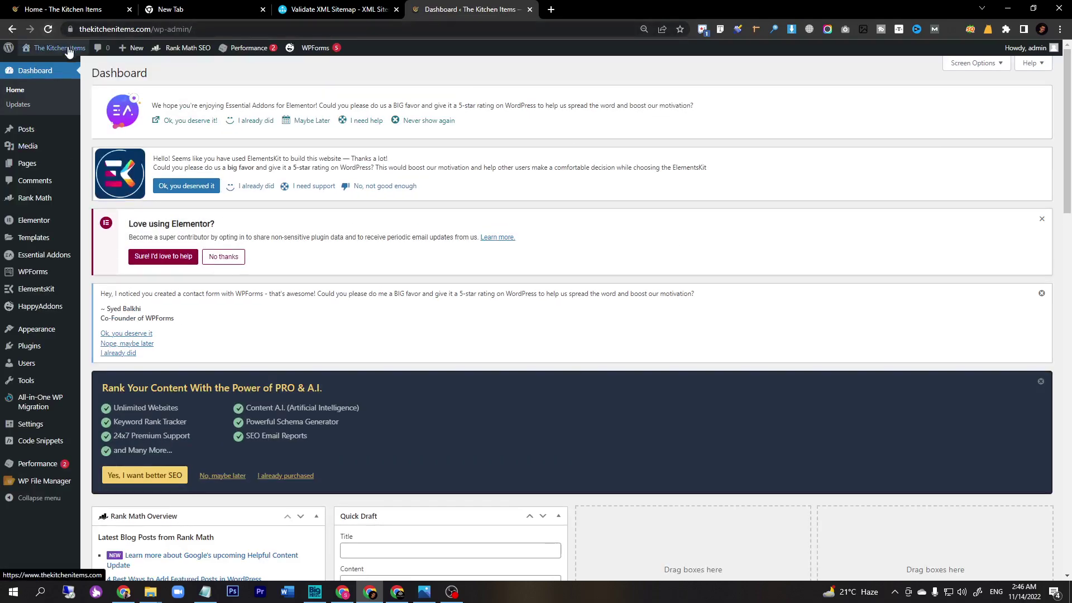
{"action": "mouse_move", "coordinate": [31, 424]}
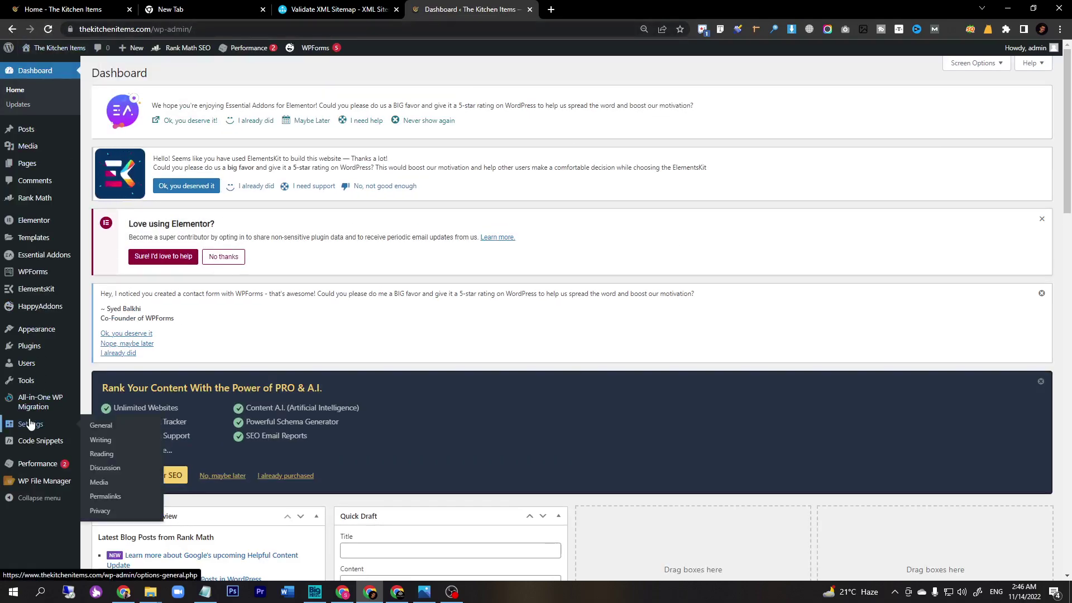
{"action": "left_click", "coordinate": [111, 457]}
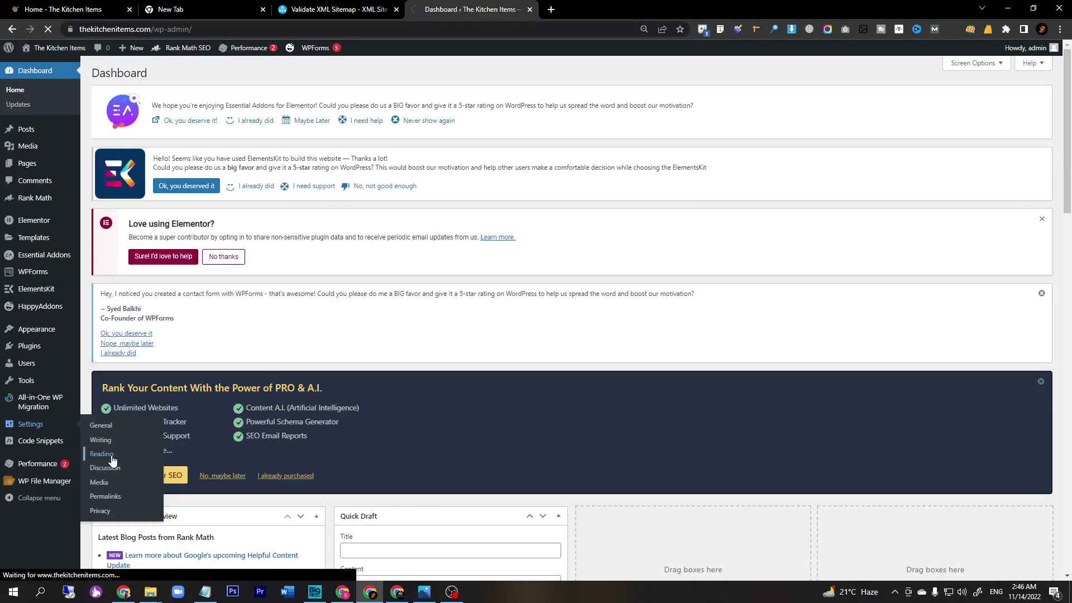
{"action": "scroll", "coordinate": [136, 444], "scroll_direction": "down", "scroll_amount": 4}
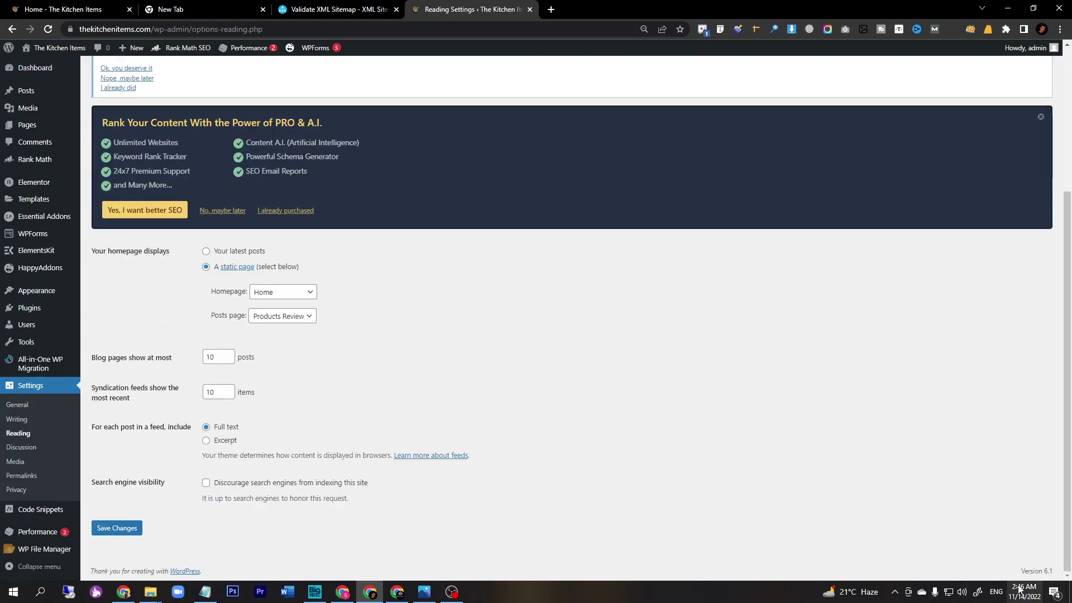
Step: Capture the Reading settings and box the unchecked Discourage search engines option and its label
{"action": "key", "text": "Print"}
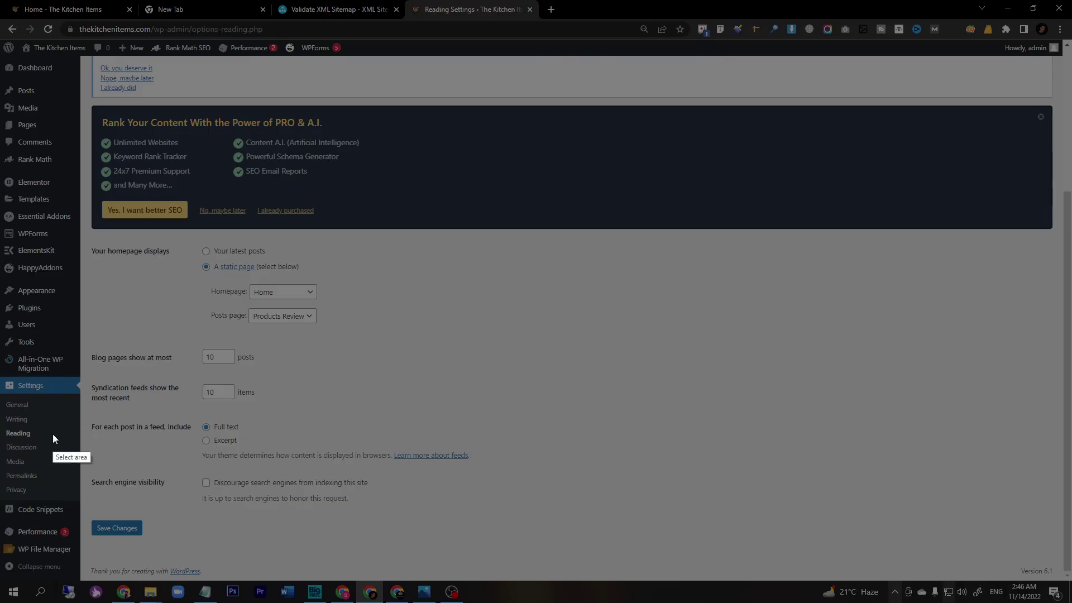
{"action": "left_click_drag", "start_coordinate": [1, 322], "coordinate": [538, 578]}
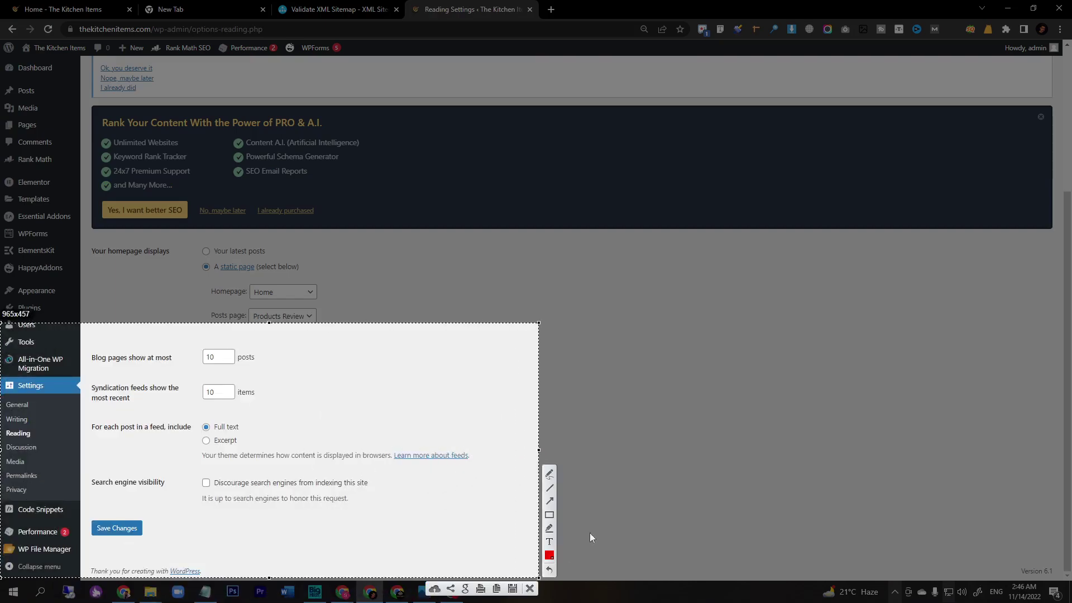
{"action": "left_click", "coordinate": [550, 514]}
{"action": "left_click_drag", "start_coordinate": [194, 473], "coordinate": [217, 492]}
{"action": "left_click_drag", "start_coordinate": [89, 473], "coordinate": [171, 495]}
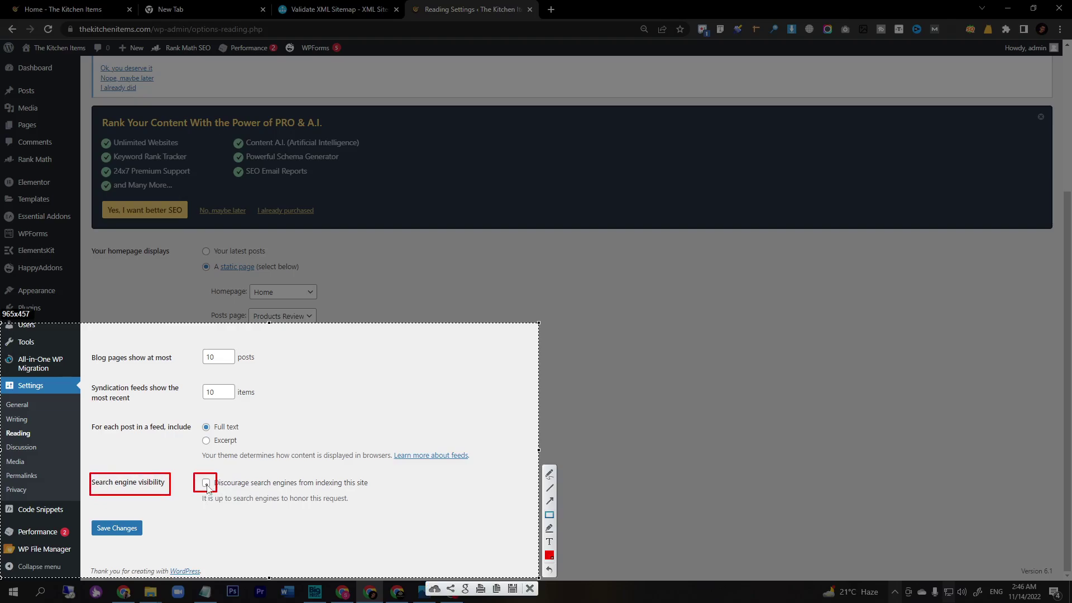
{"action": "key", "text": "Escape"}
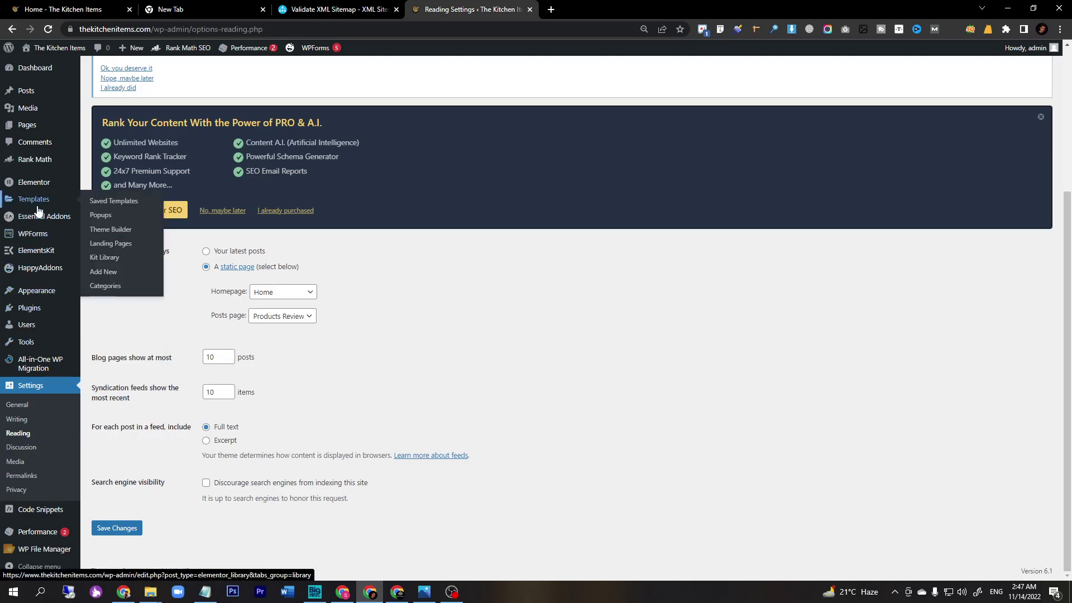
{"action": "mouse_move", "coordinate": [37, 170]}
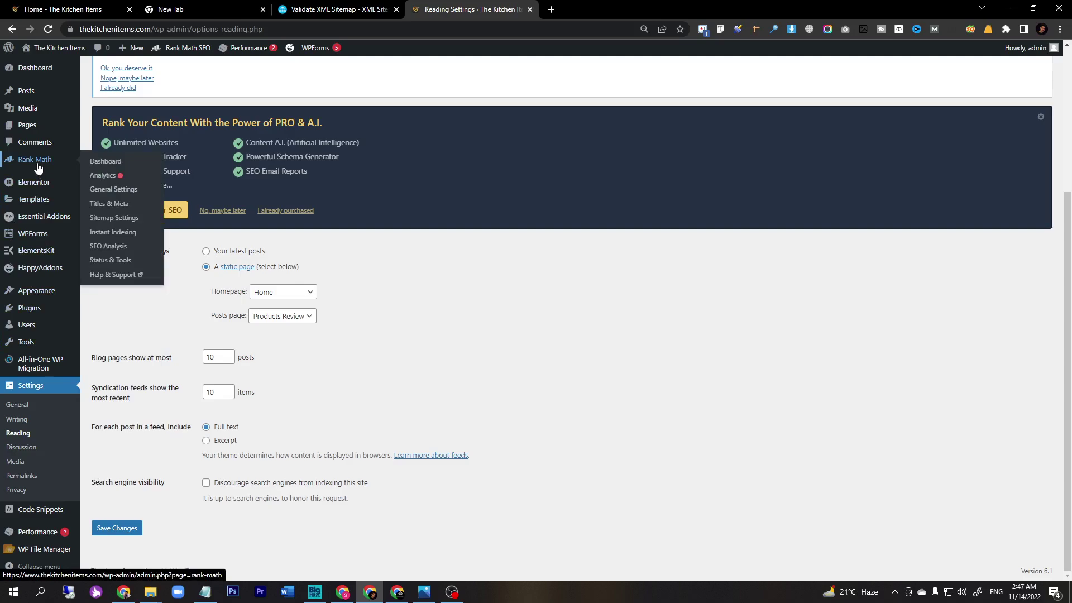
Step: Open Rank Math General Settings' Edit robots.txt panel showing the sitemap_index.xml line
{"action": "left_click", "coordinate": [118, 191]}
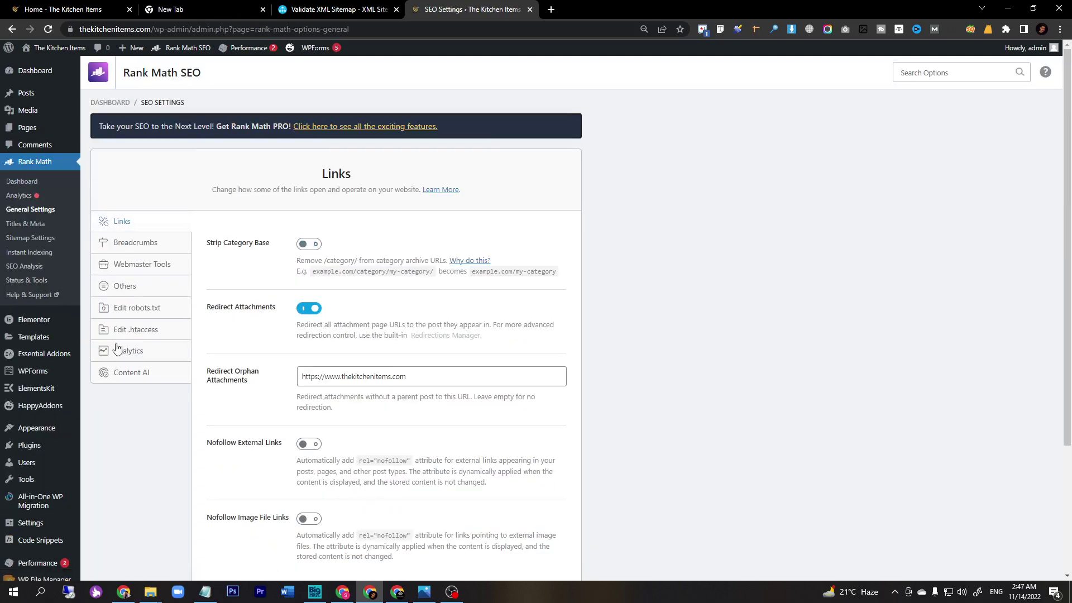
{"action": "left_click", "coordinate": [123, 317]}
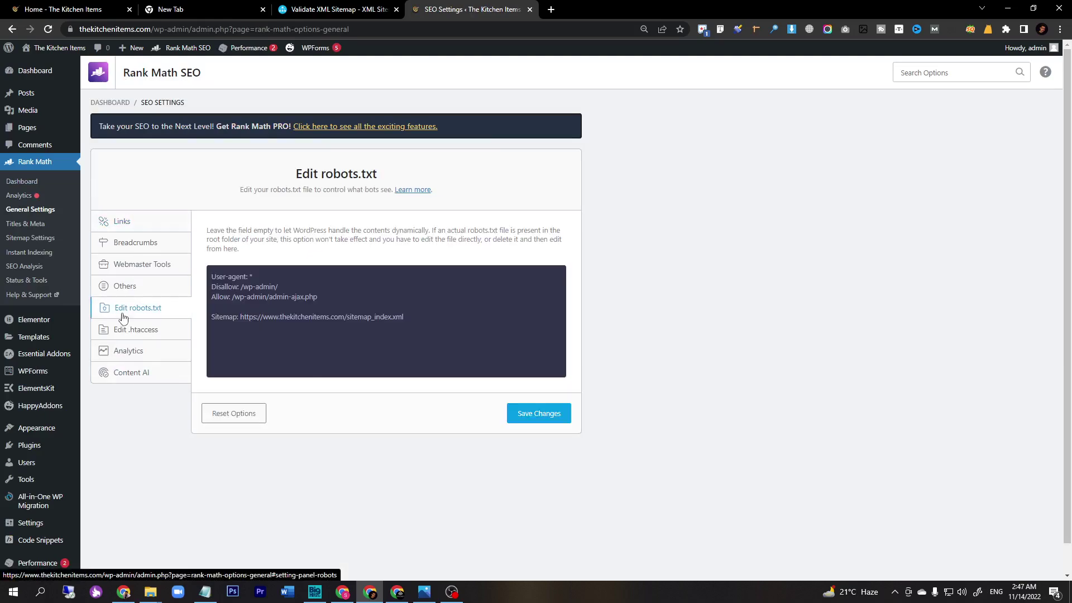
{"action": "left_click", "coordinate": [470, 326]}
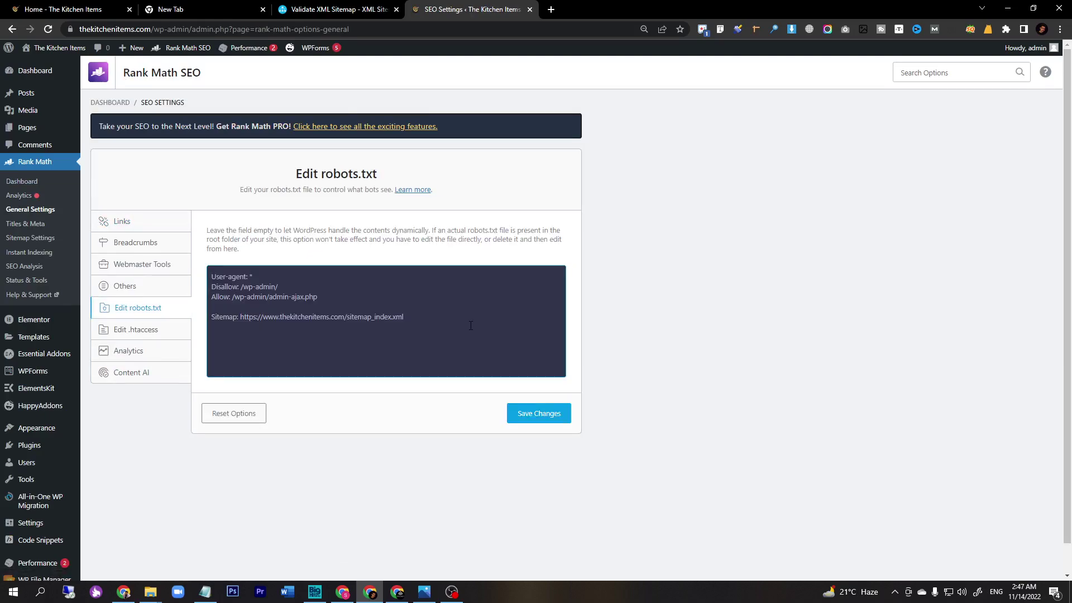
Step: Load the live thekitchenitems.com/robots.txt in a new browser tab
{"action": "left_click", "coordinate": [550, 8]}
{"action": "left_click", "coordinate": [549, 27]}
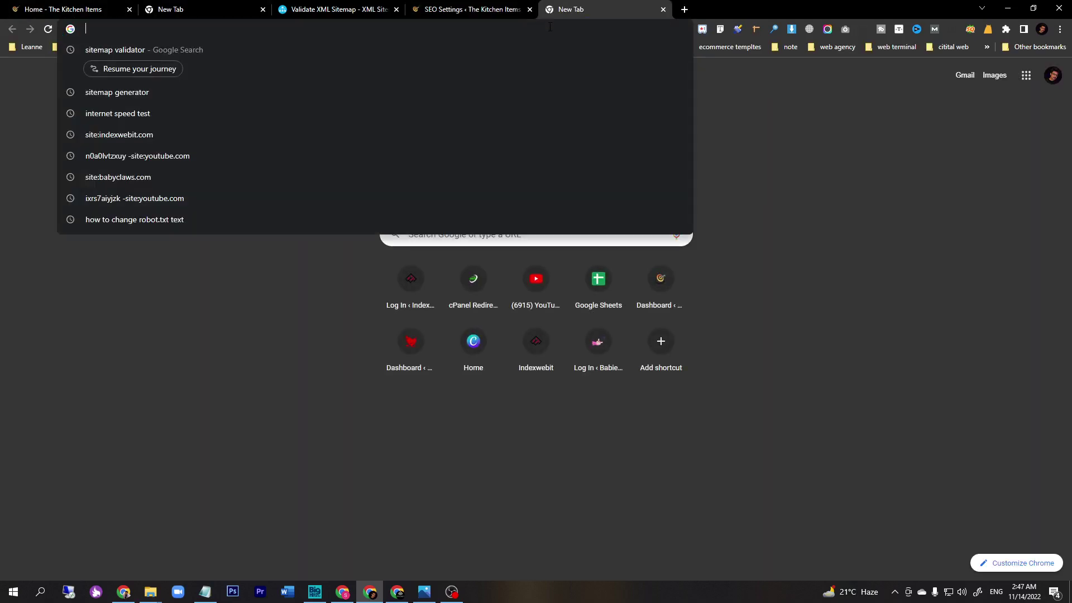
{"action": "type", "text": "theki"}
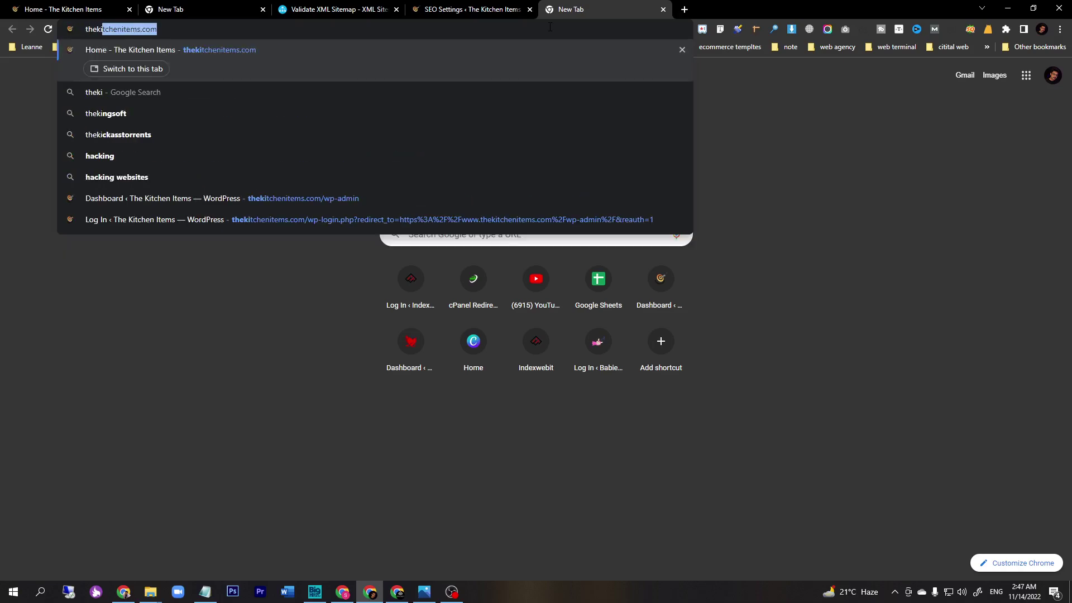
{"action": "key", "text": "Right"}
{"action": "type", "text": "/ro"}
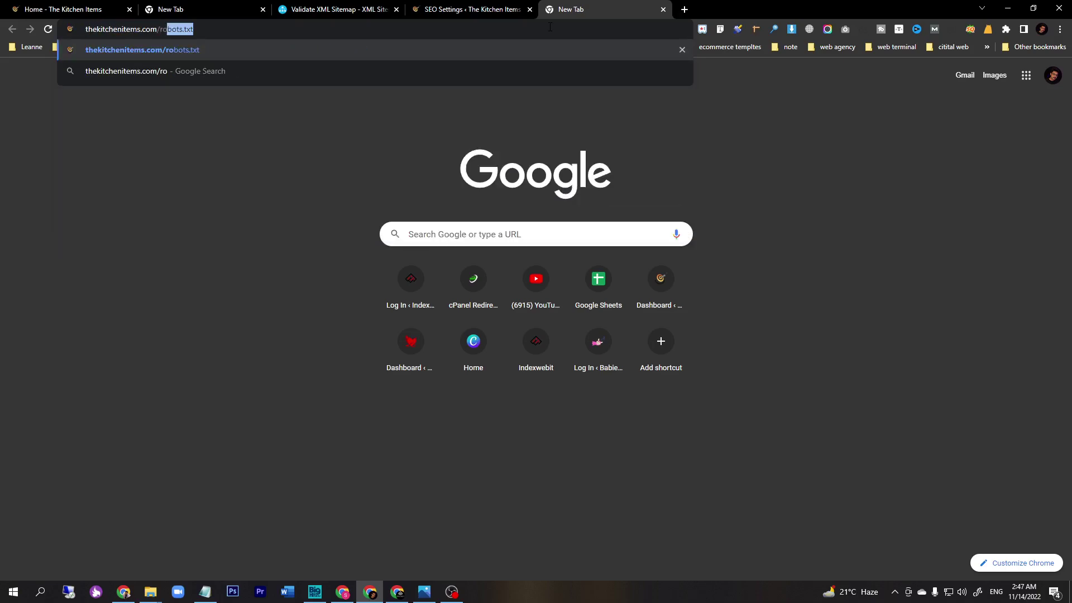
{"action": "key", "text": "Right"}
{"action": "key", "text": "Return"}
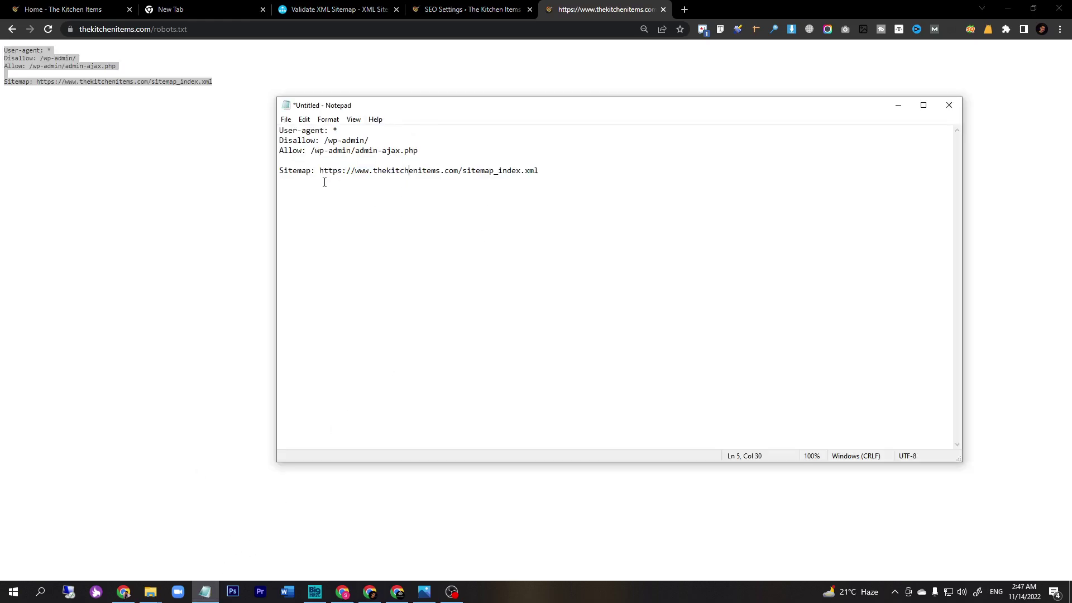
Step: Copy the robots.txt rules from Notepad and paste them over Rank Math's robots.txt editor content
{"action": "left_click_drag", "start_coordinate": [318, 170], "coordinate": [458, 170]}
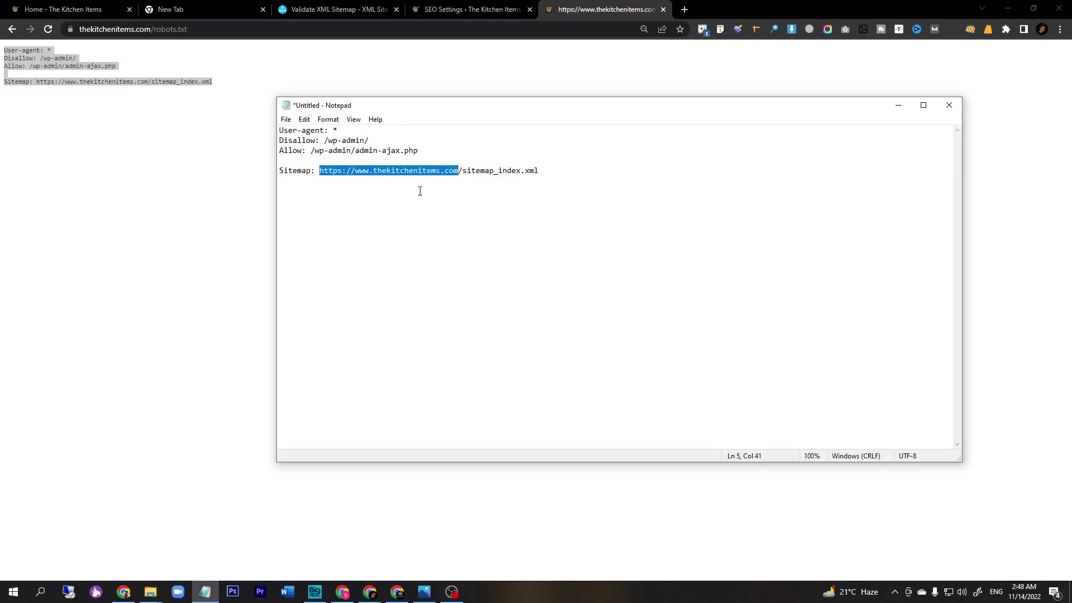
{"action": "left_click_drag", "start_coordinate": [602, 180], "coordinate": [255, 131]}
{"action": "left_click", "coordinate": [475, 9]}
{"action": "left_click", "coordinate": [350, 324]}
{"action": "key", "text": "ctrl+a"}
{"action": "key", "text": "ctrl+v"}
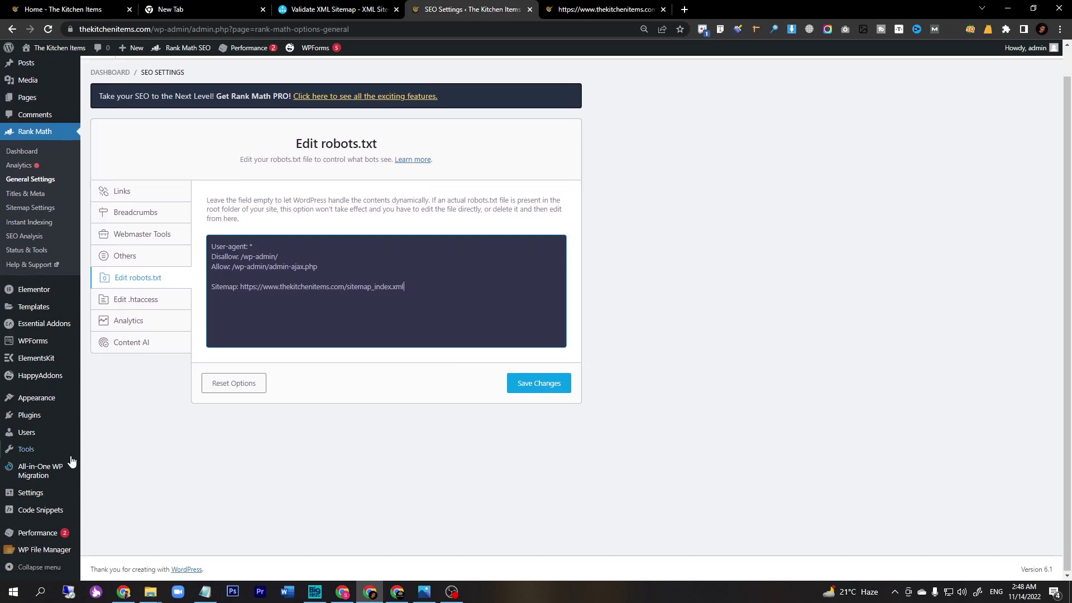
Step: Open the Reading settings page from the Settings menu
{"action": "mouse_move", "coordinate": [44, 565]}
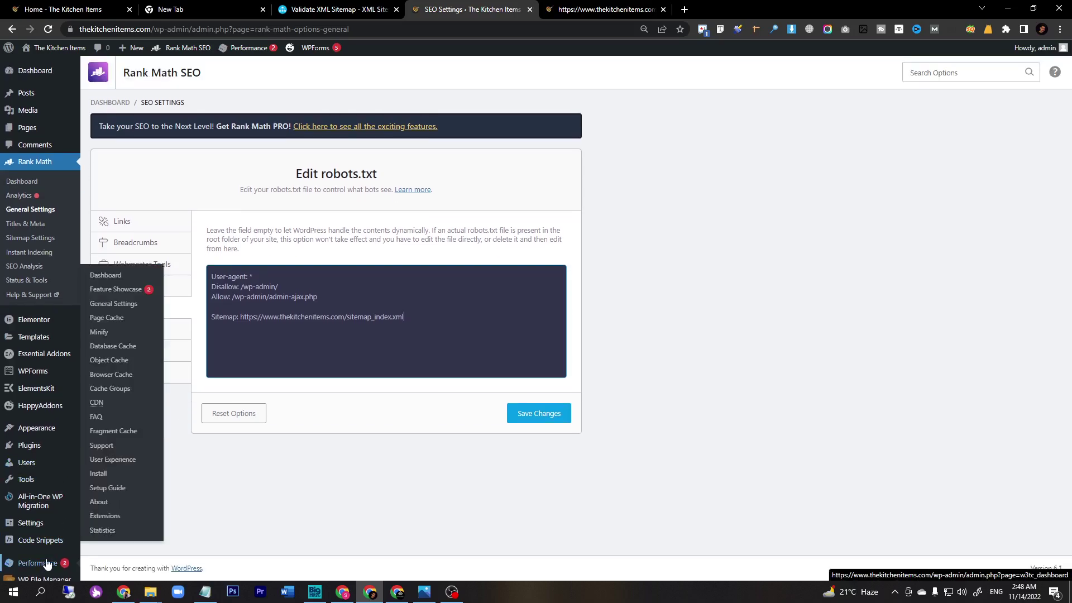
{"action": "mouse_move", "coordinate": [34, 523]}
{"action": "left_click", "coordinate": [104, 480]}
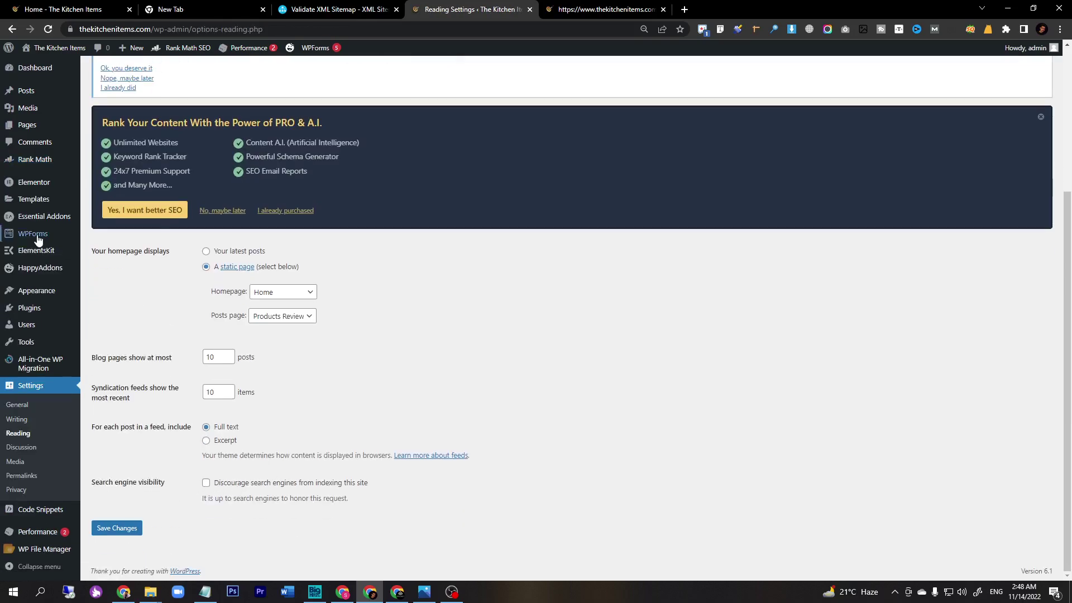
Step: Save the robots.txt rules in Rank Math's Edit robots.txt panel and switch to Search Console
{"action": "left_click", "coordinate": [12, 30]}
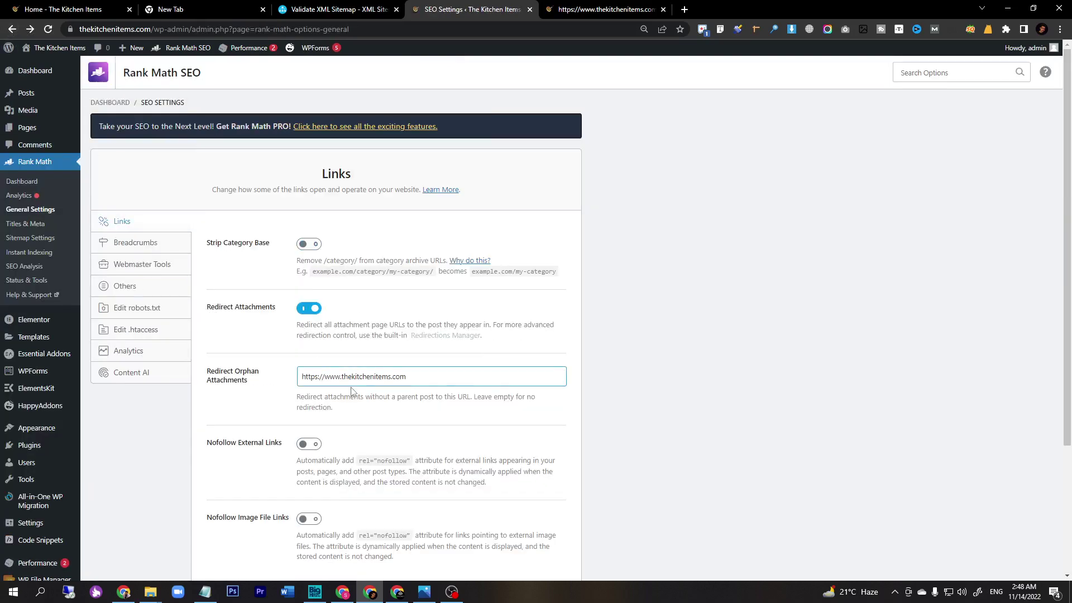
{"action": "left_click", "coordinate": [128, 309]}
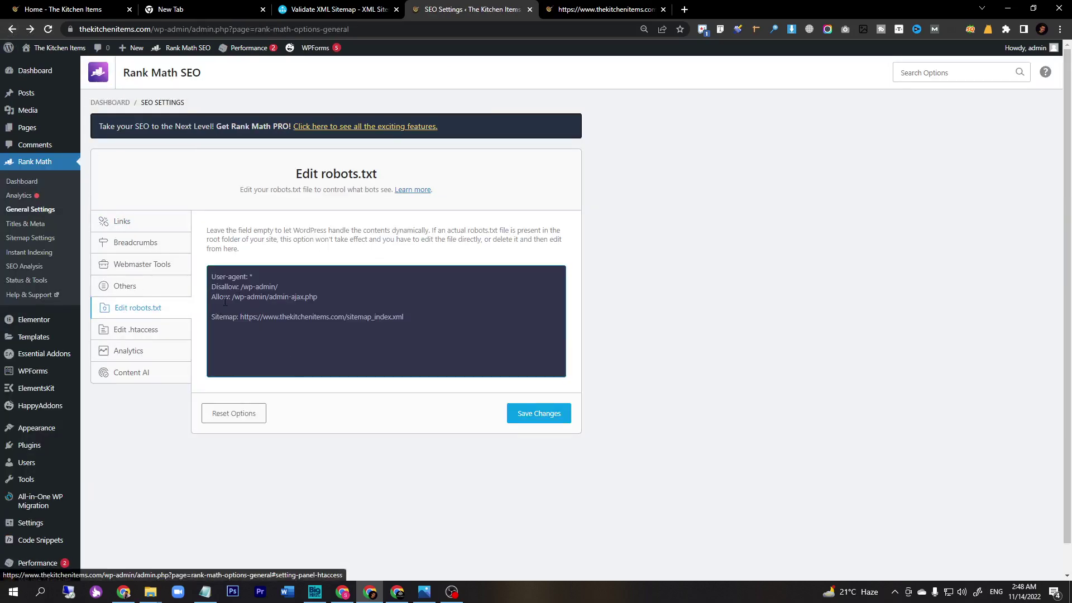
{"action": "left_click", "coordinate": [452, 326]}
{"action": "key", "text": "ctrl+a"}
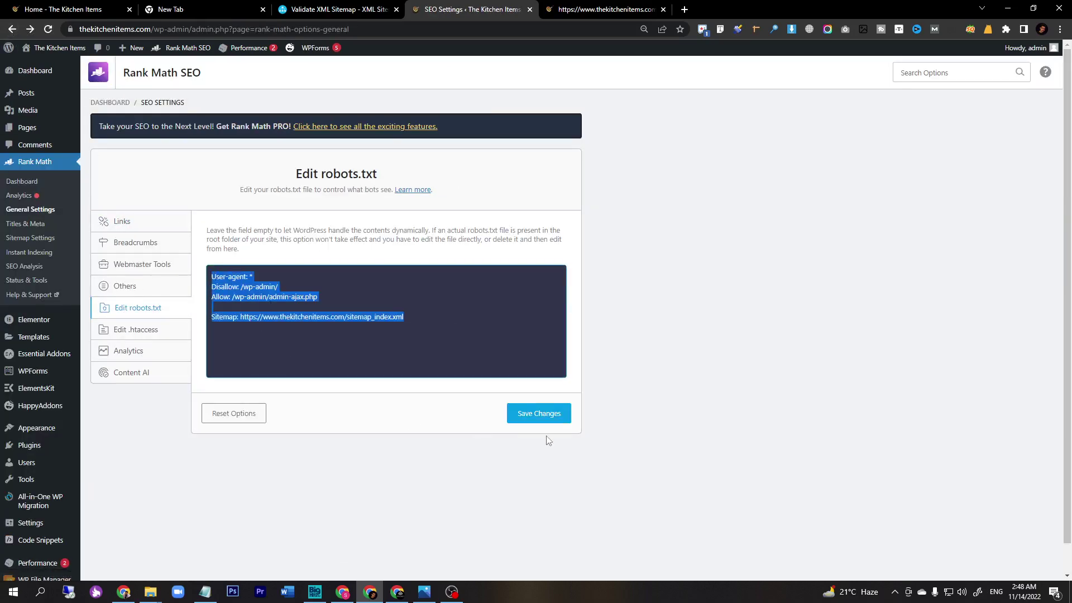
{"action": "left_click", "coordinate": [479, 503]}
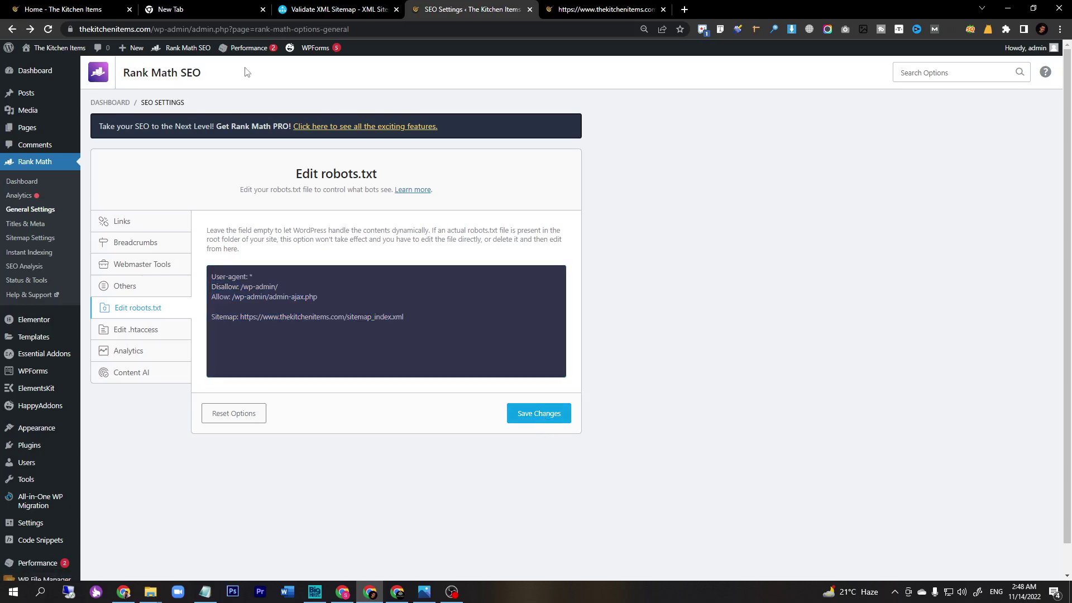
{"action": "left_click", "coordinate": [394, 592]}
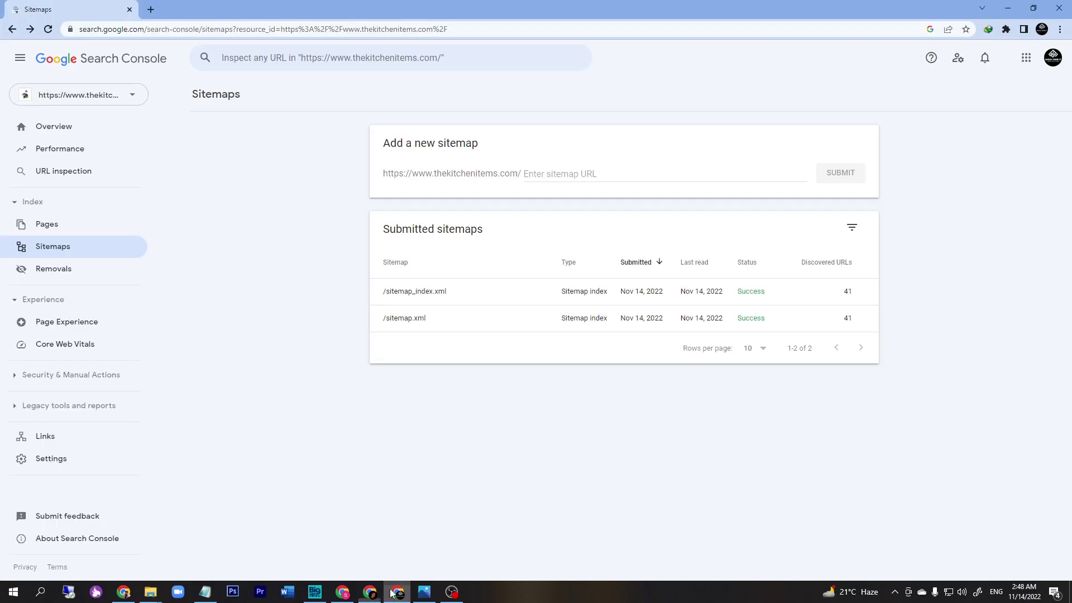
Step: Search Google for 'google search console' in a new browser tab
{"action": "left_click", "coordinate": [151, 10]}
{"action": "type", "text": "g"}
{"action": "key", "text": "BackSpace"}
{"action": "key", "text": "BackSpace"}
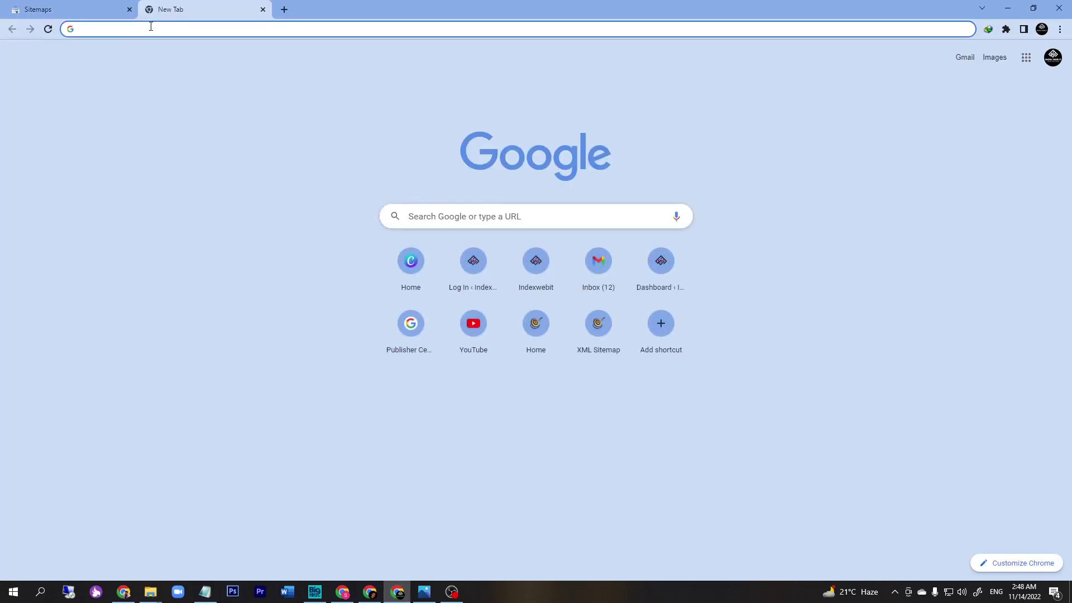
{"action": "type", "text": "google search console"}
{"action": "key", "text": "Return"}
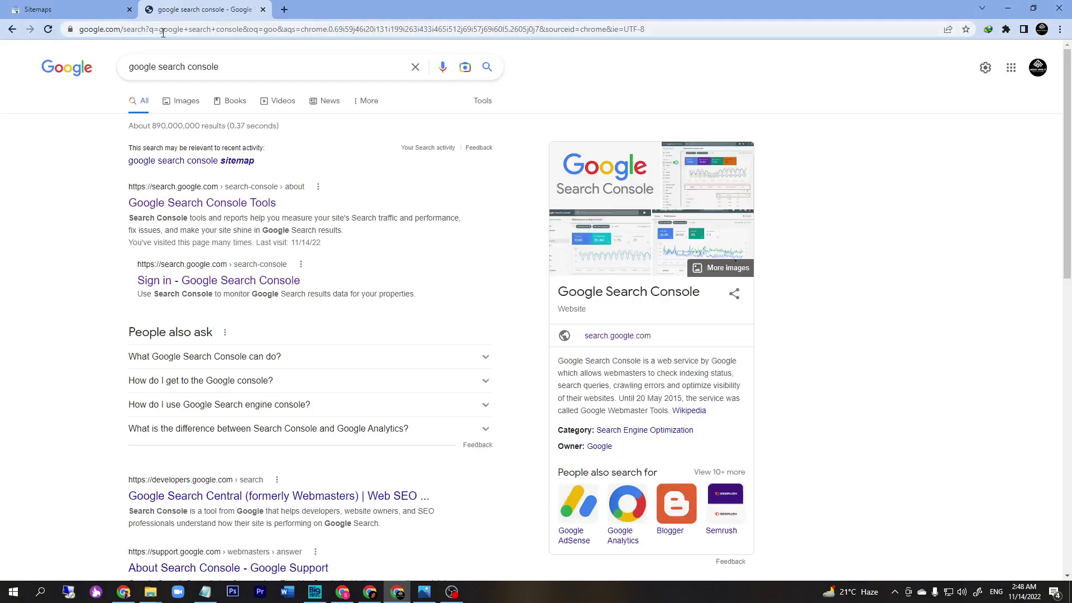
Step: Enter Google Search Console for the site and open its Sitemaps report
{"action": "left_click", "coordinate": [173, 203]}
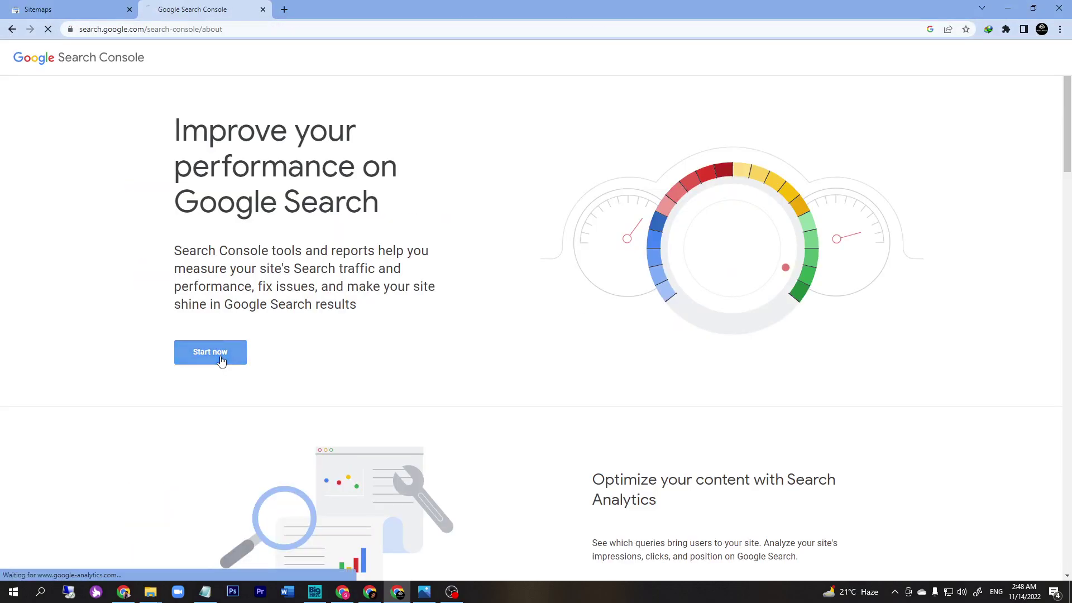
{"action": "left_click", "coordinate": [225, 356]}
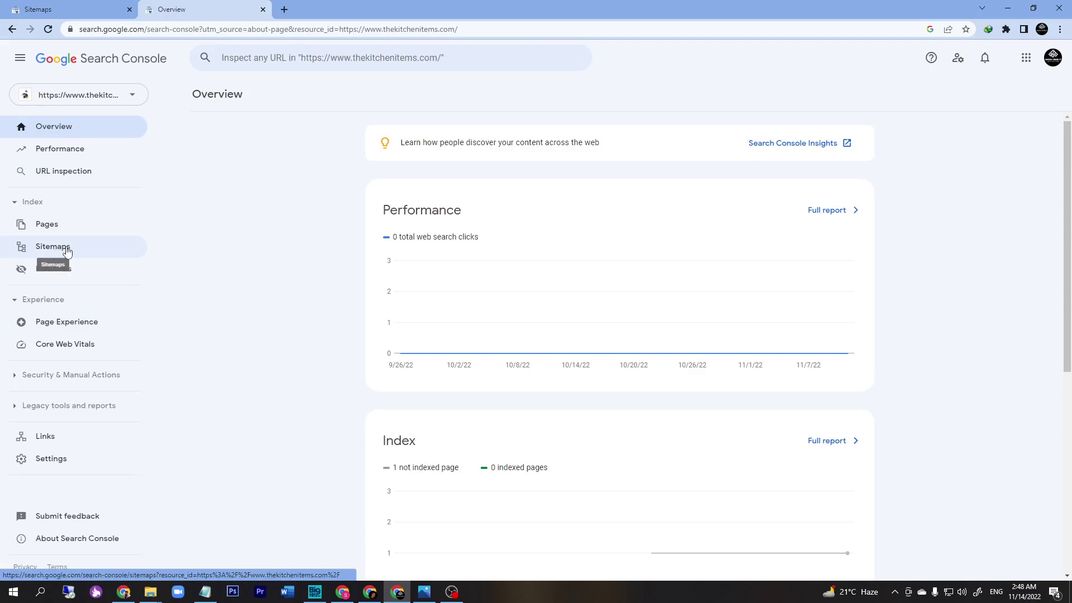
{"action": "left_click", "coordinate": [66, 250]}
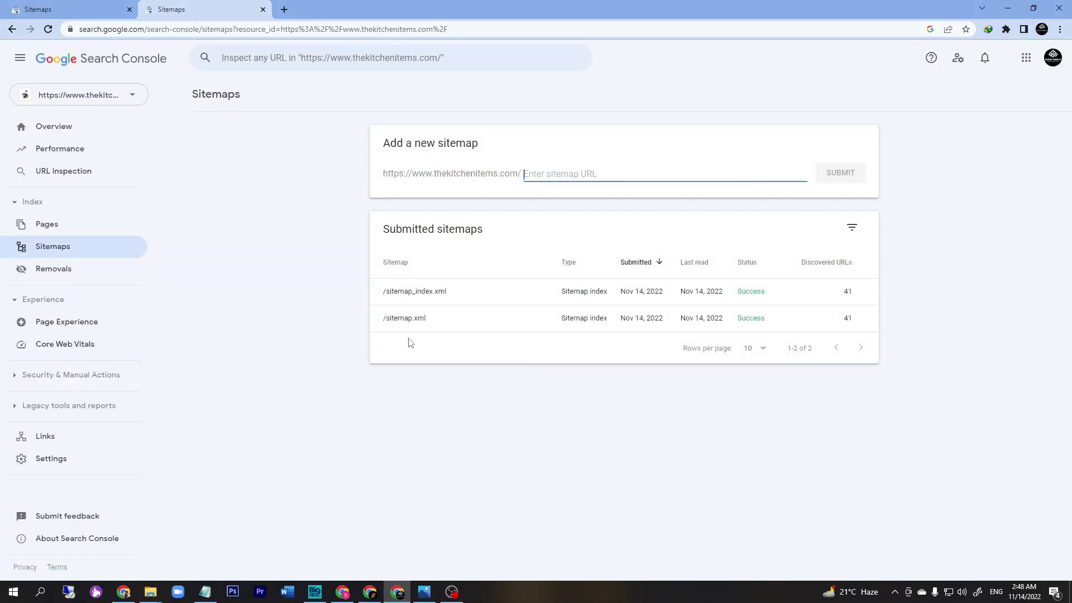
Step: Copy the sitemap.xml name from its details page and paste it into the Enter sitemap URL field
{"action": "left_click_drag", "start_coordinate": [438, 324], "coordinate": [387, 325]}
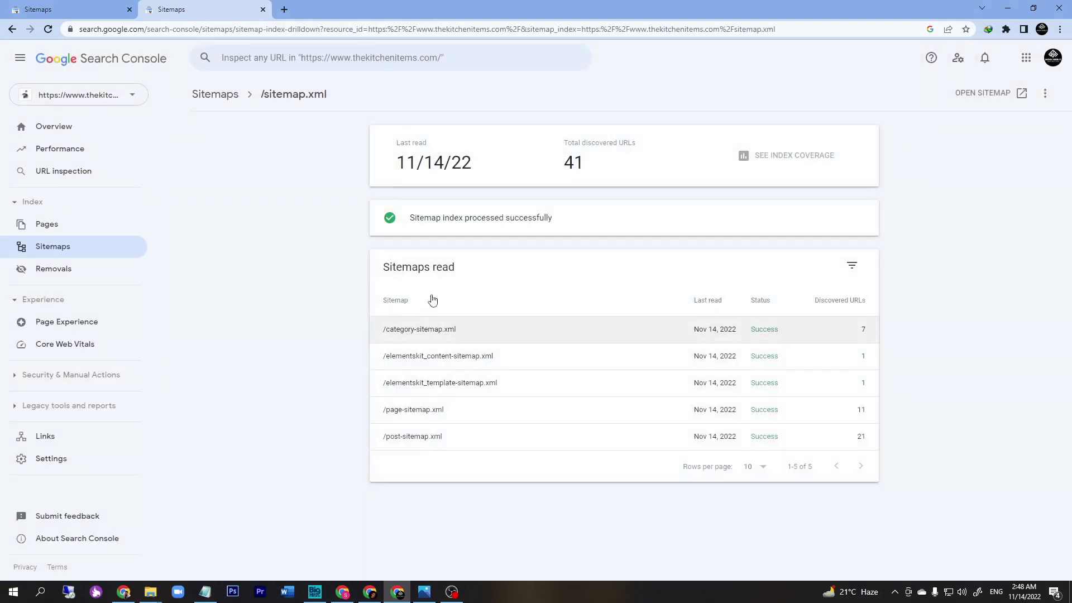
{"action": "left_click_drag", "start_coordinate": [345, 102], "coordinate": [265, 101]}
{"action": "key", "text": "ctrl+c"}
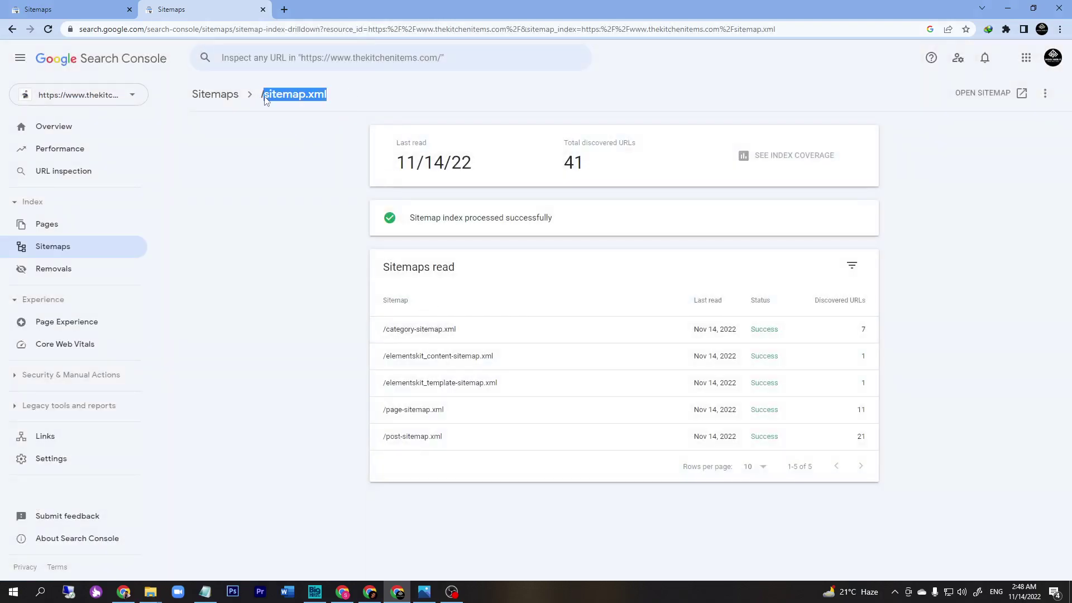
{"action": "left_click", "coordinate": [12, 29]}
{"action": "left_click", "coordinate": [568, 176]}
{"action": "key", "text": "ctrl+v"}
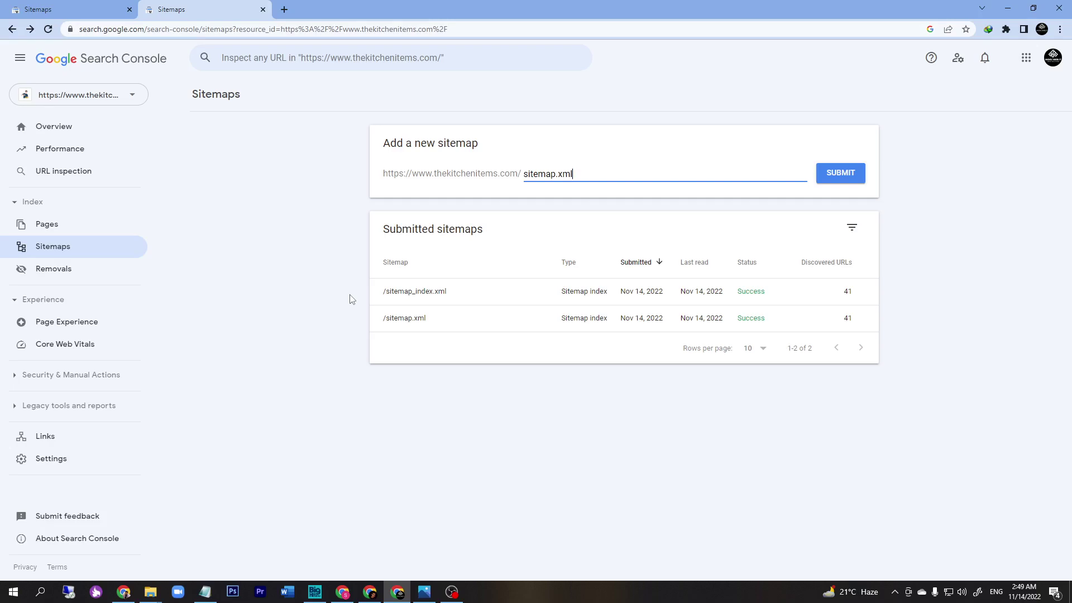
{"action": "left_click", "coordinate": [64, 233]}
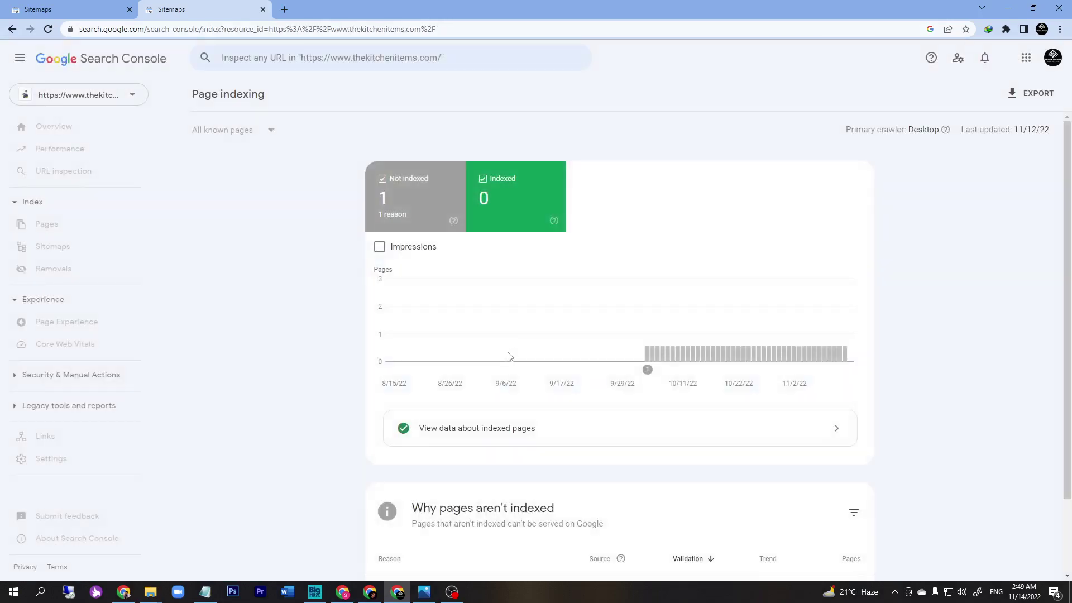
{"action": "scroll", "coordinate": [505, 355], "scroll_direction": "down", "scroll_amount": 2}
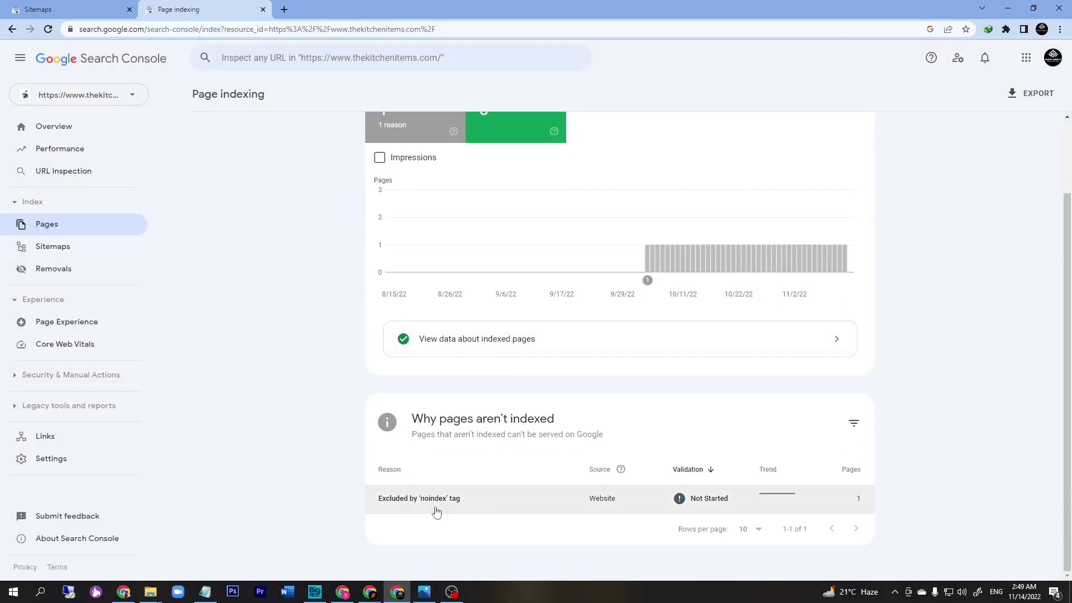